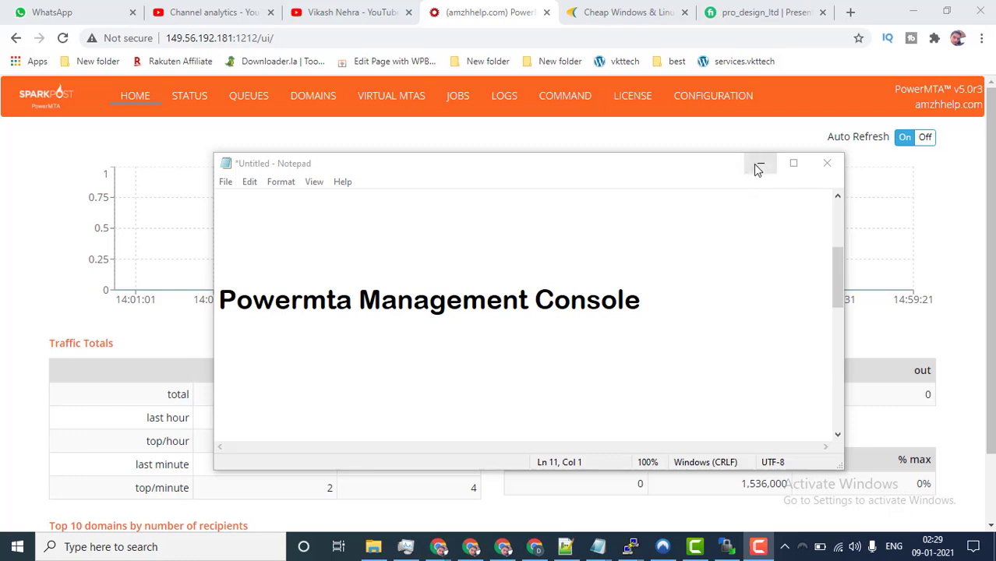
- Minimize the Notepad note and review the Traffic Totals table on the PowerMTA home page
left_click(760, 164)
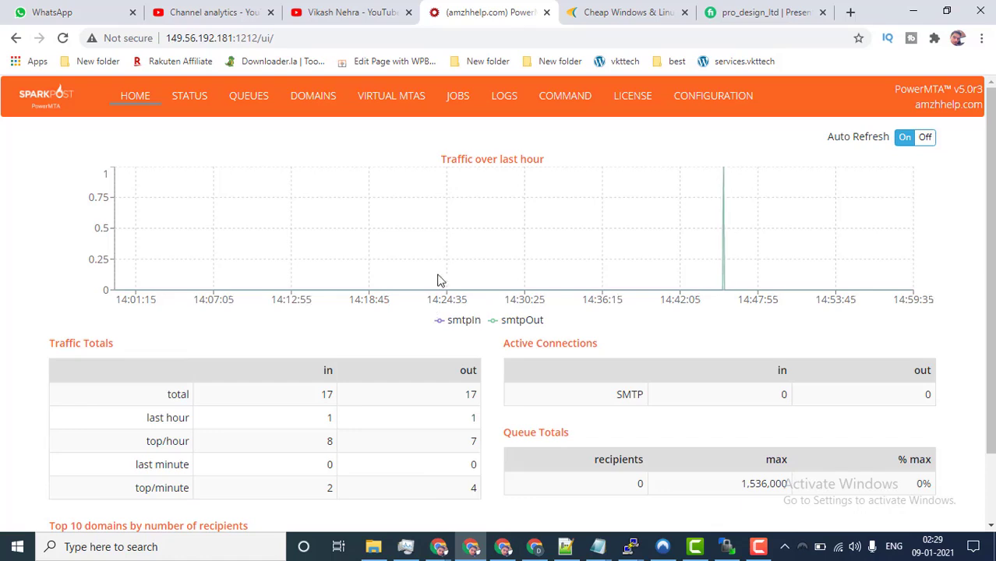
scroll(690, 218, "down", 2)
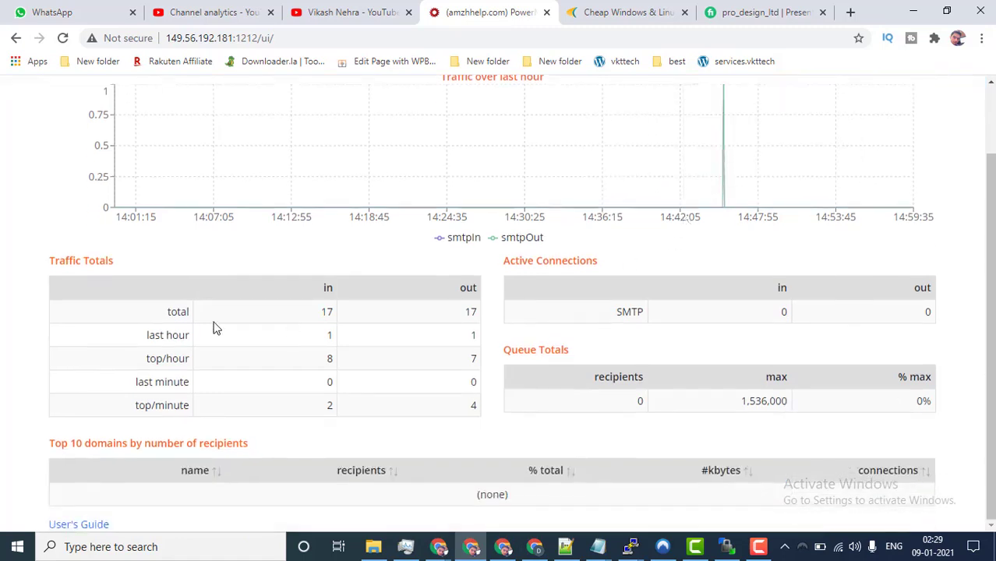
left_click_drag(50, 265, 164, 270)
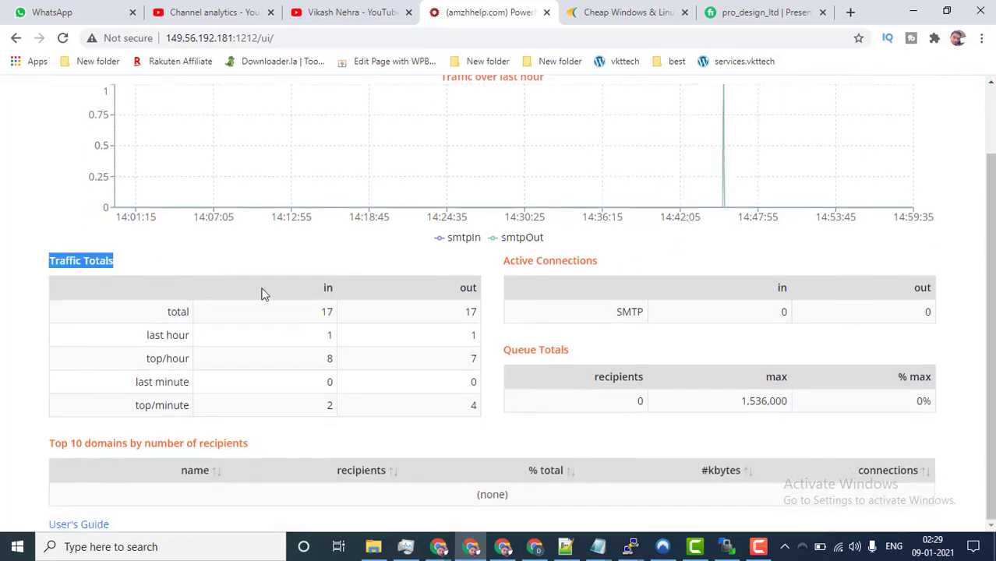
double_click(316, 290)
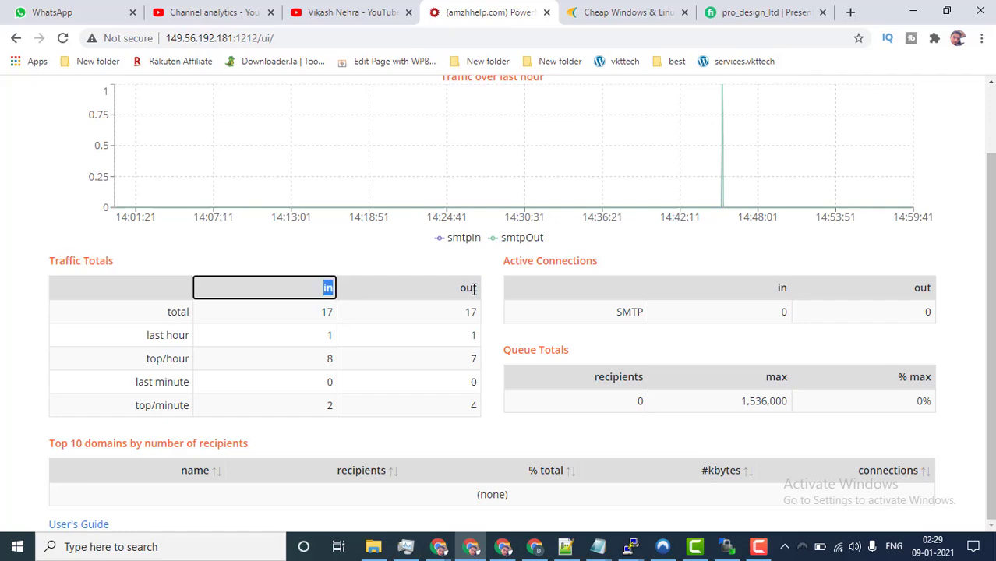
scroll(637, 328, "up", 2)
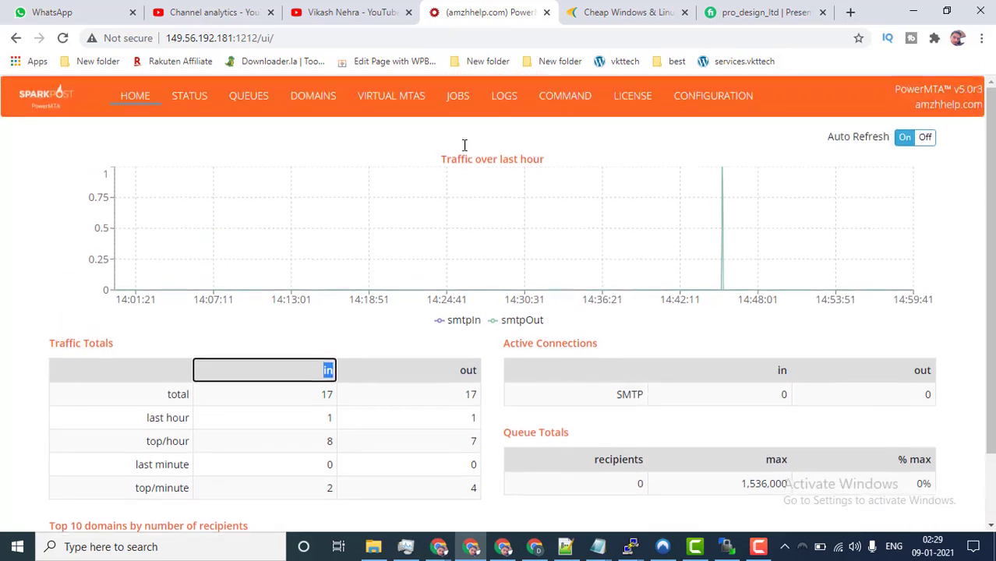
- Look through the Virtual MTAs, Queues and Domains pages and inspect the inbound traffic total on the Status page
left_click(363, 104)
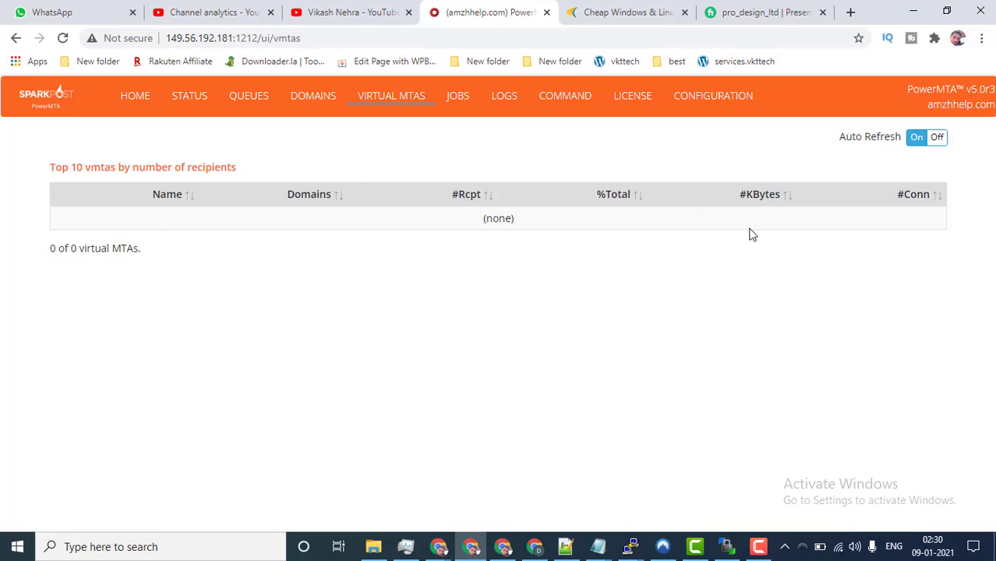
left_click(255, 106)
left_click(327, 113)
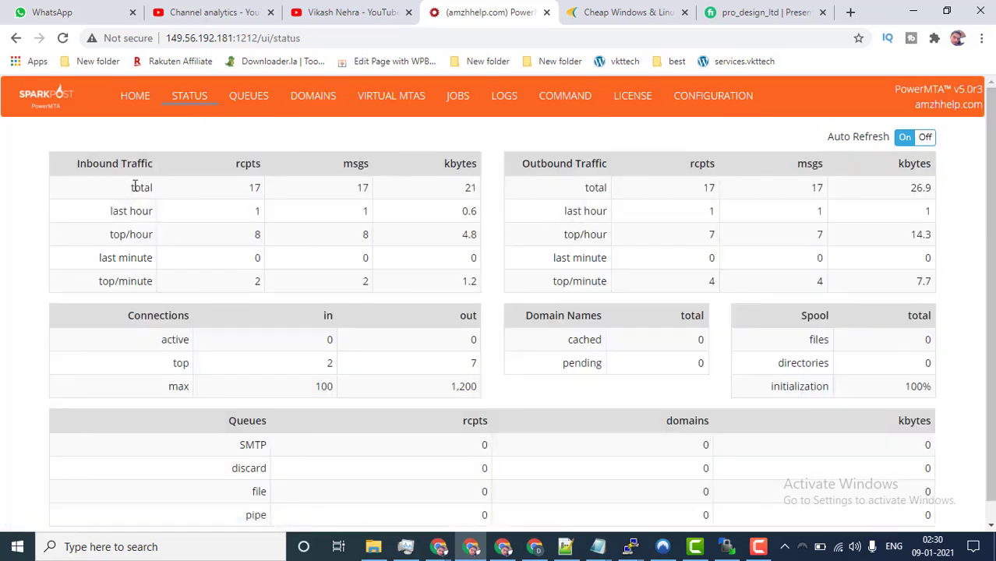
double_click(141, 188)
double_click(254, 187)
- Compare the total in and out figures in the home page's Traffic Totals table
left_click(135, 97)
scroll(304, 312, "down", 2)
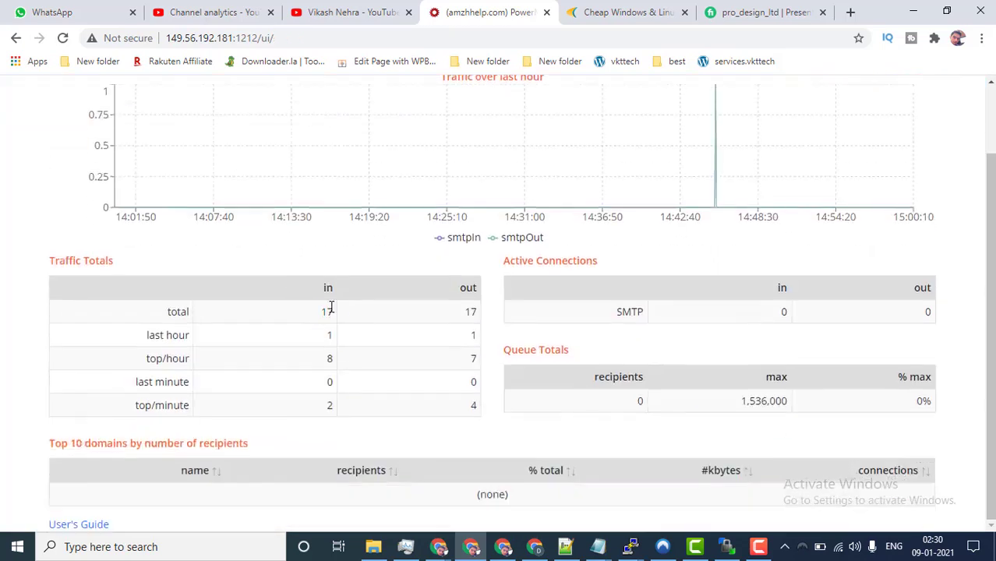
double_click(328, 310)
left_click_drag(463, 312, 483, 313)
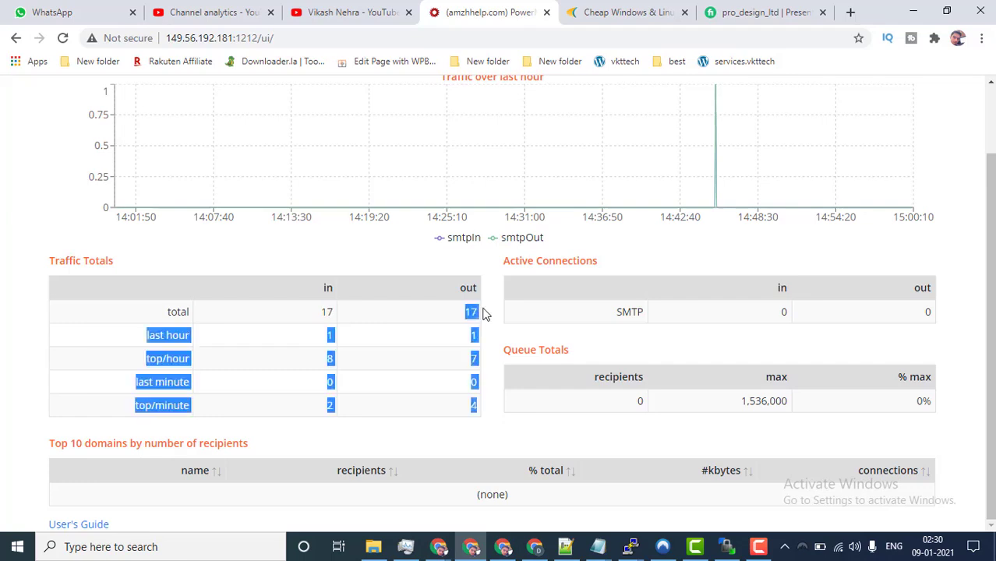
left_click(326, 308)
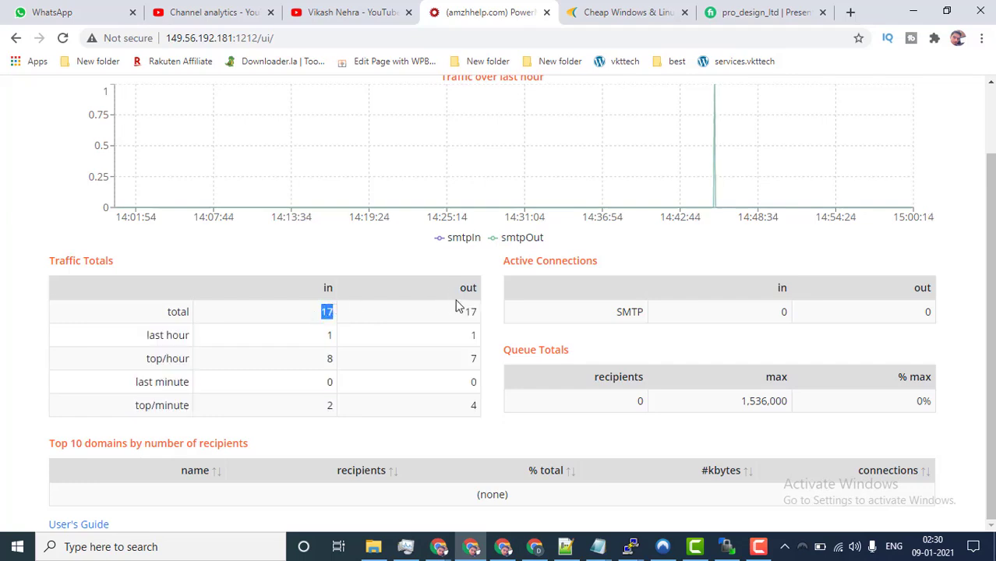
left_click_drag(466, 314, 485, 319)
scroll(409, 311, "up", 2)
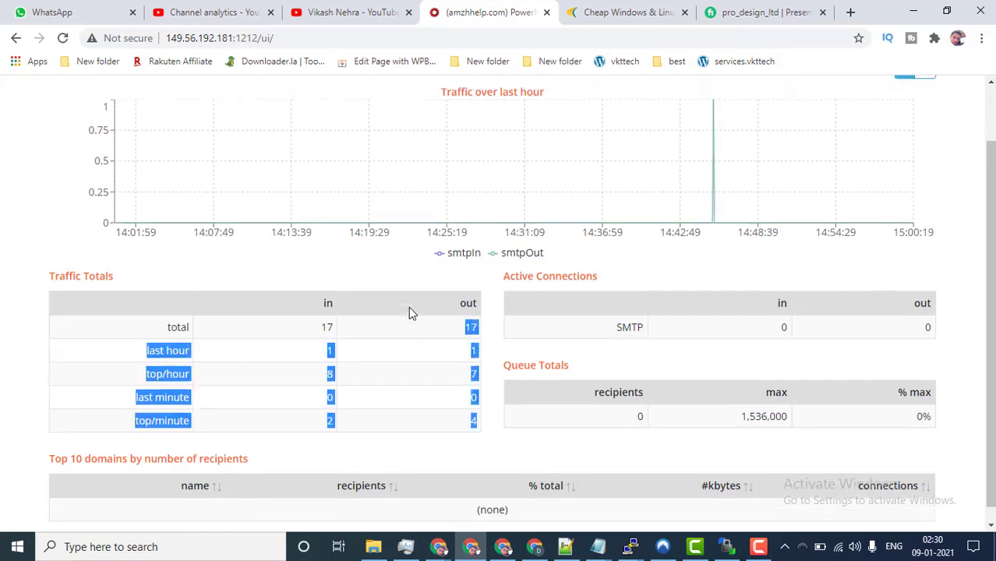
- Check the Queues page and the Connections table on the Status page, ending on the home page
left_click(245, 100)
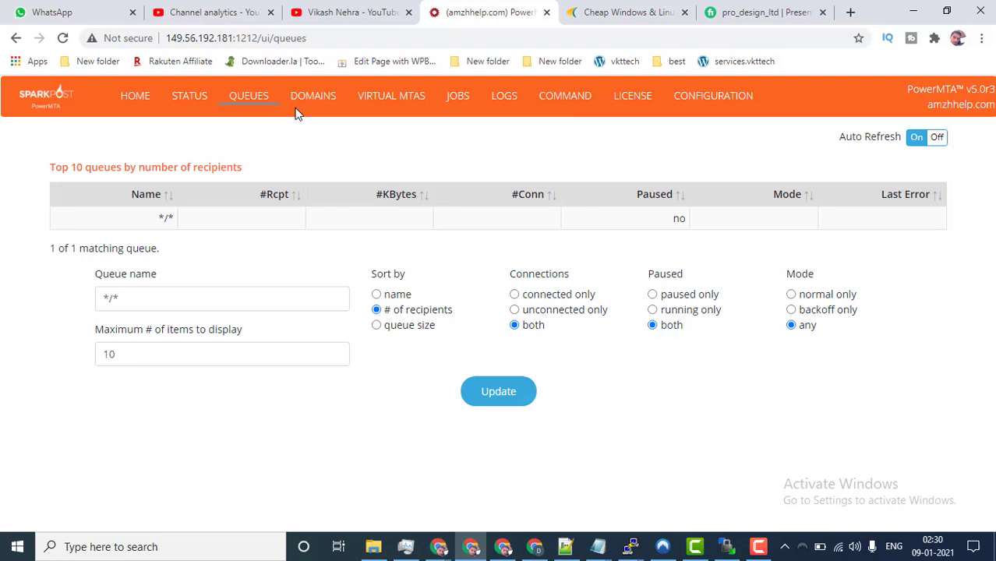
left_click(184, 99)
scroll(367, 319, "down", 1)
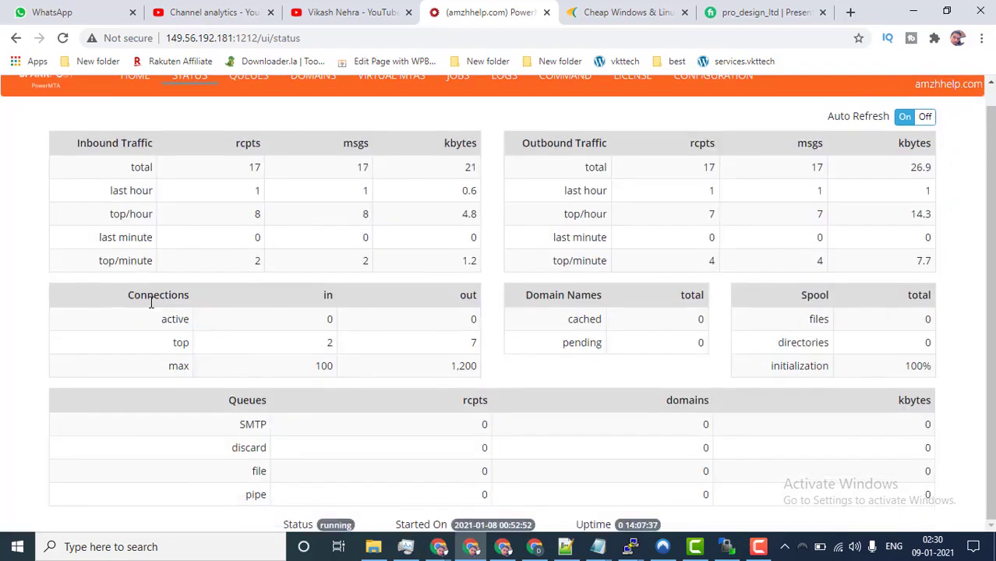
left_click_drag(116, 296, 347, 299)
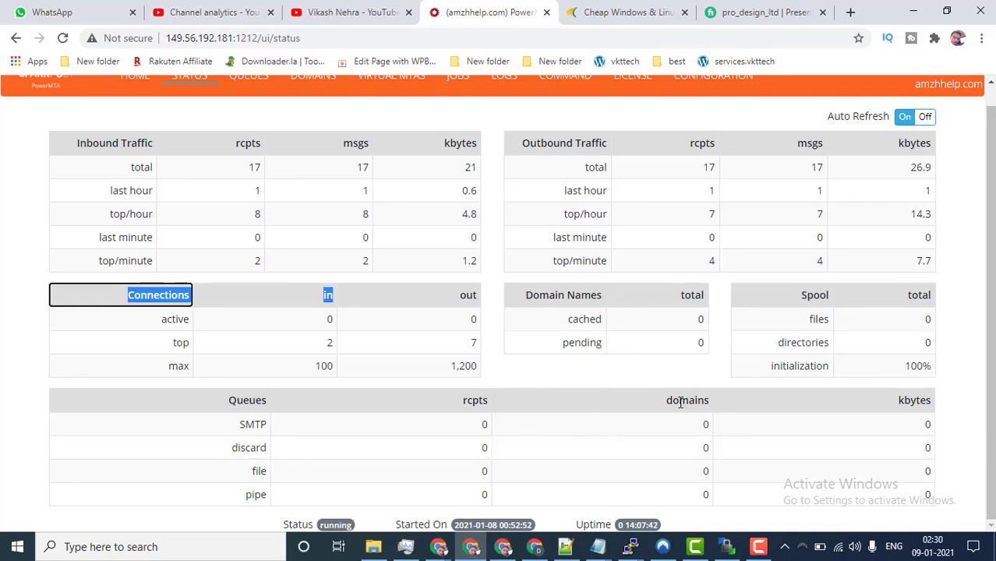
scroll(681, 403, "up", 1)
left_click(137, 99)
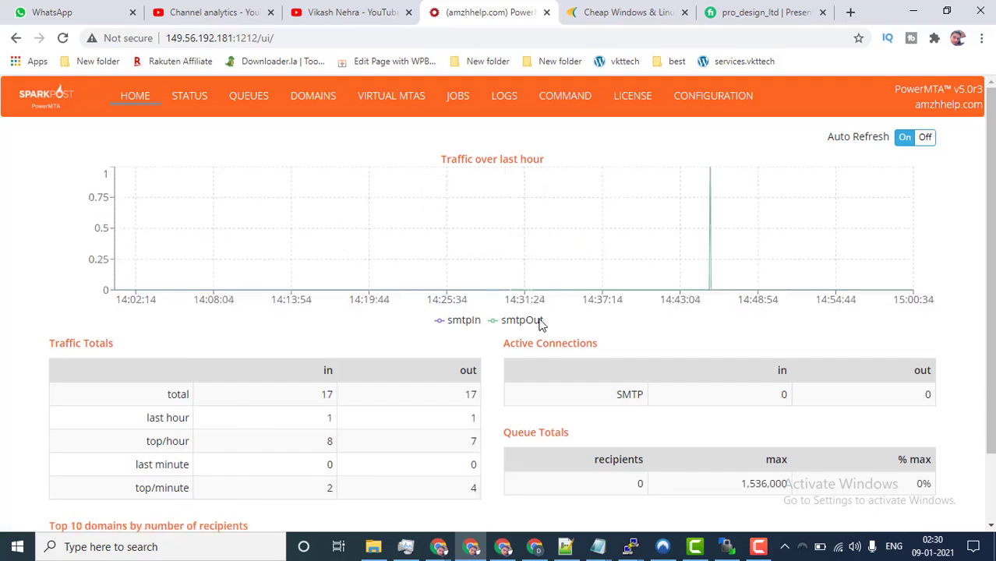
- Browse the YouTube channel's uploaded videos for the PowerMTA Mail Server tutorial series
left_click(351, 13)
scroll(464, 204, "down", 6)
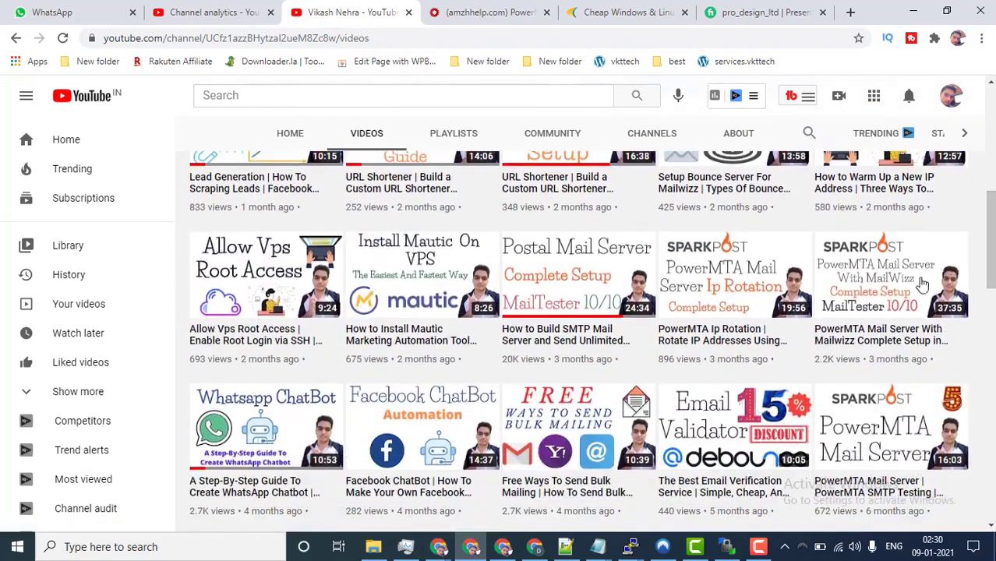
scroll(593, 343, "down", 1)
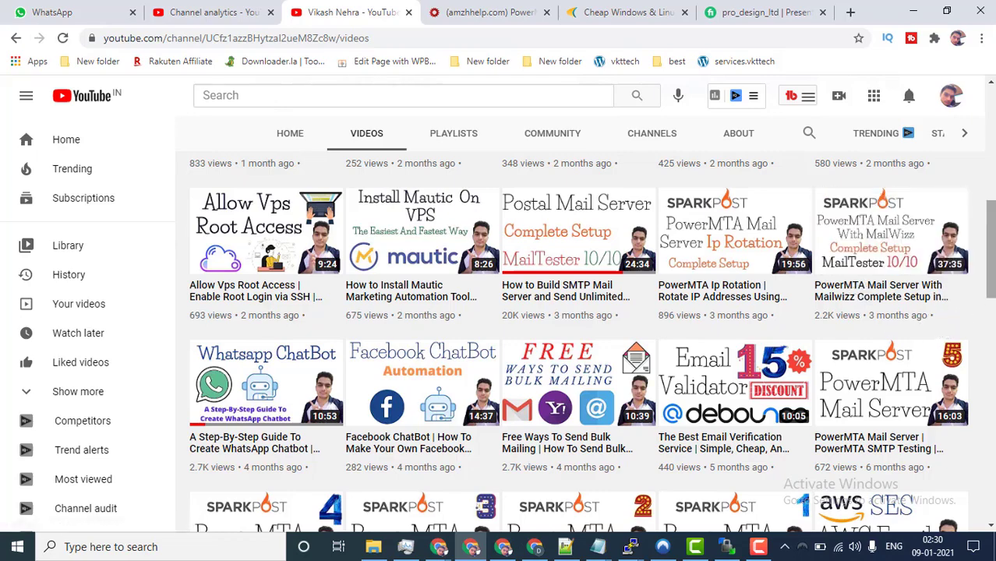
mouse_move(728, 315)
scroll(728, 315, "down", 3)
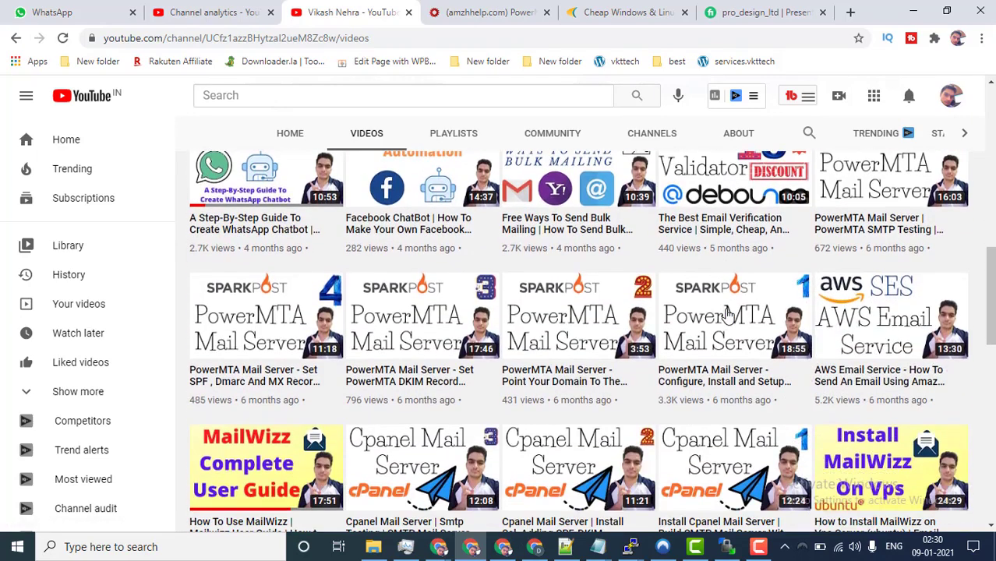
scroll(728, 315, "down", 3)
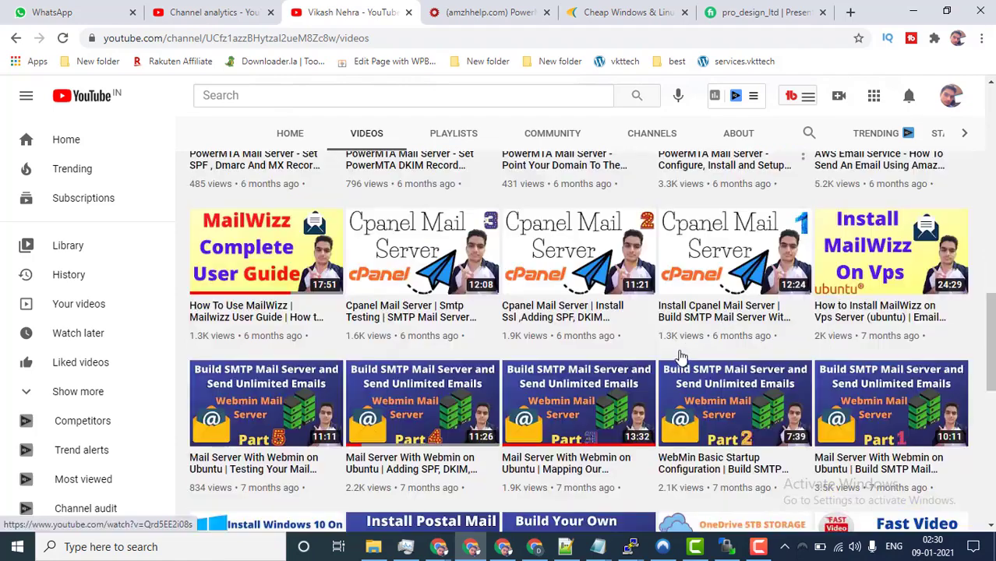
scroll(681, 356, "down", 1)
scroll(780, 328, "up", 4)
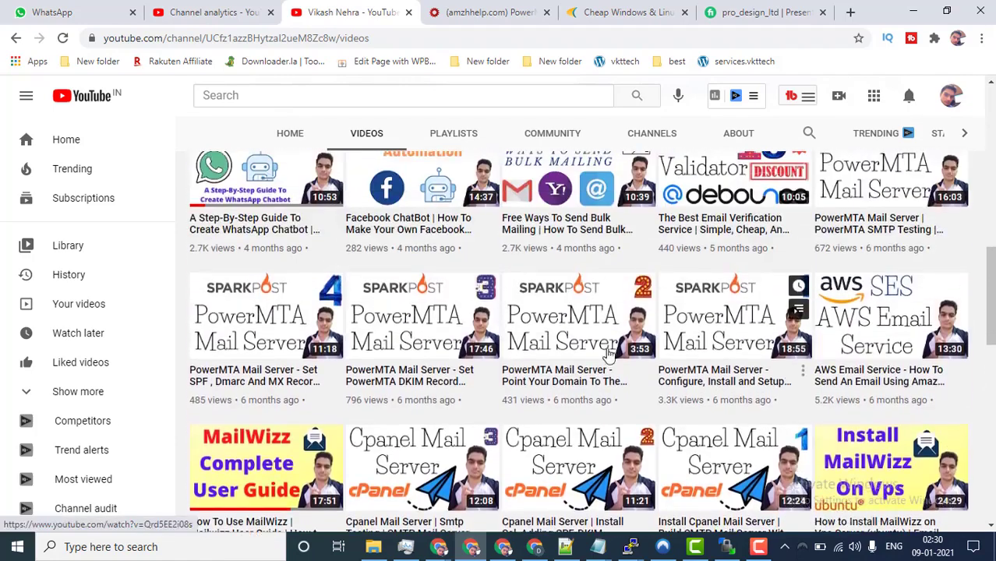
scroll(609, 354, "up", 1)
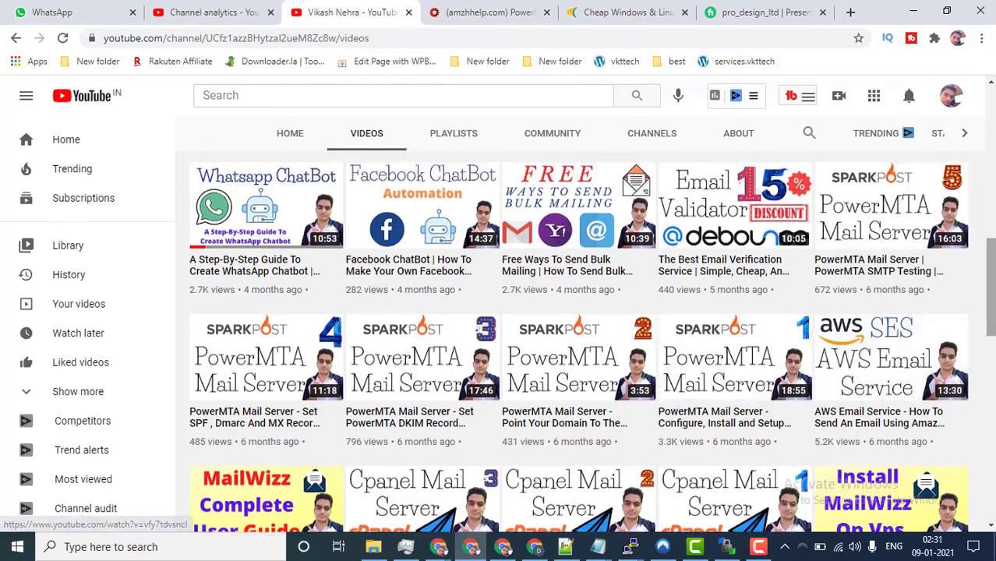
scroll(732, 355, "up", 3)
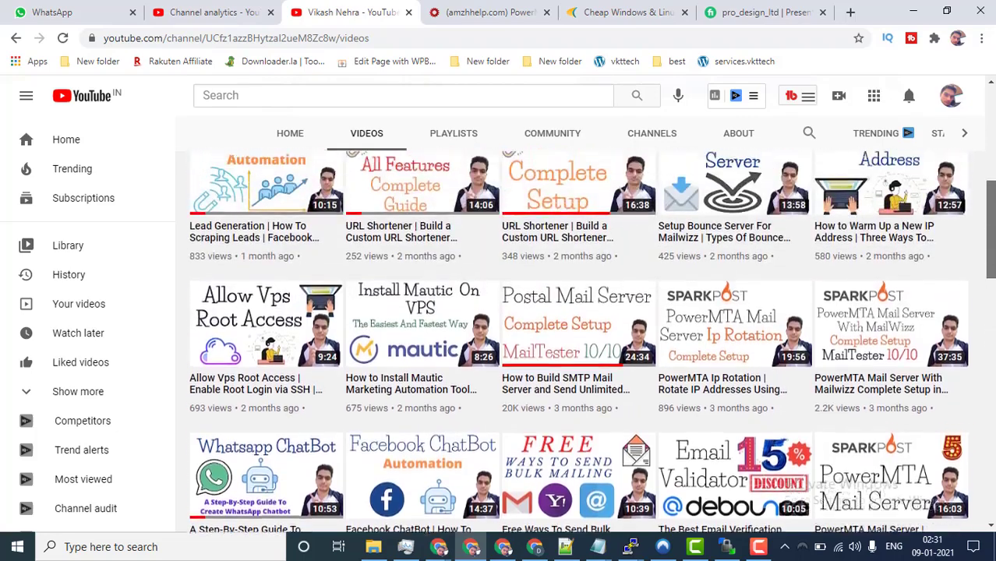
left_click_drag(994, 254, 994, 242)
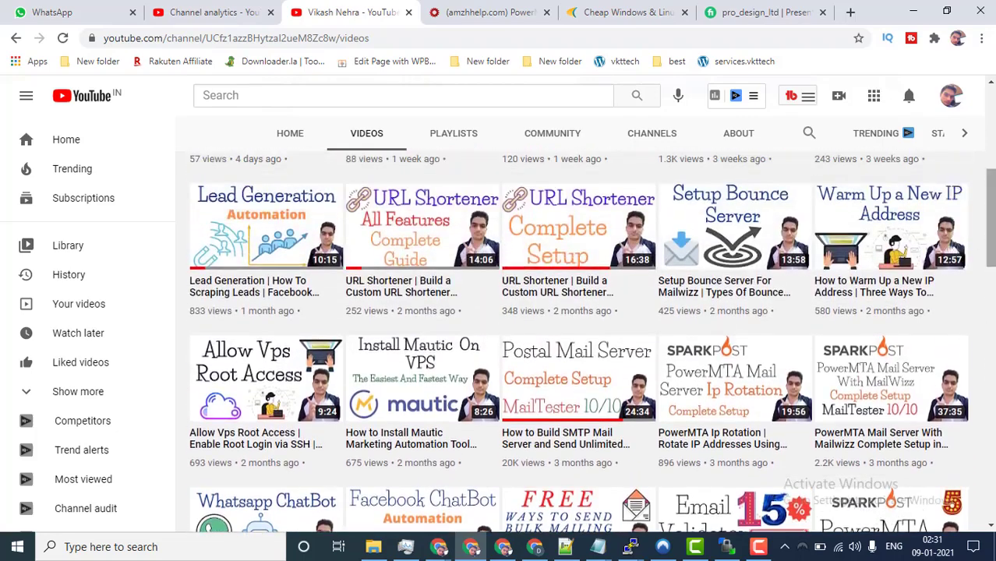
scroll(791, 382, "up", 3)
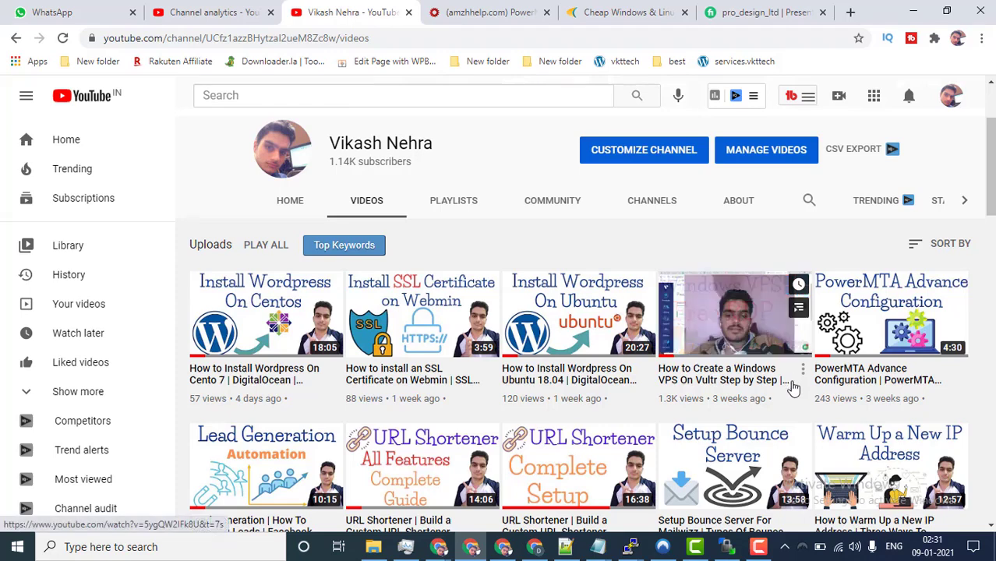
- Return to the PowerMTA monitor and bring up the untitled Notepad note about the Powermta Management Console
left_click(492, 11)
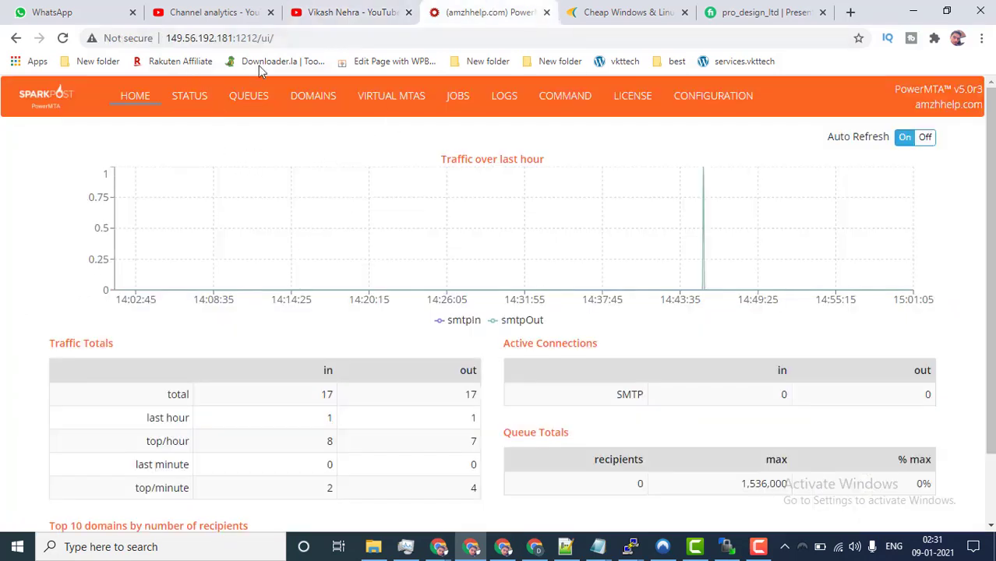
mouse_move(613, 551)
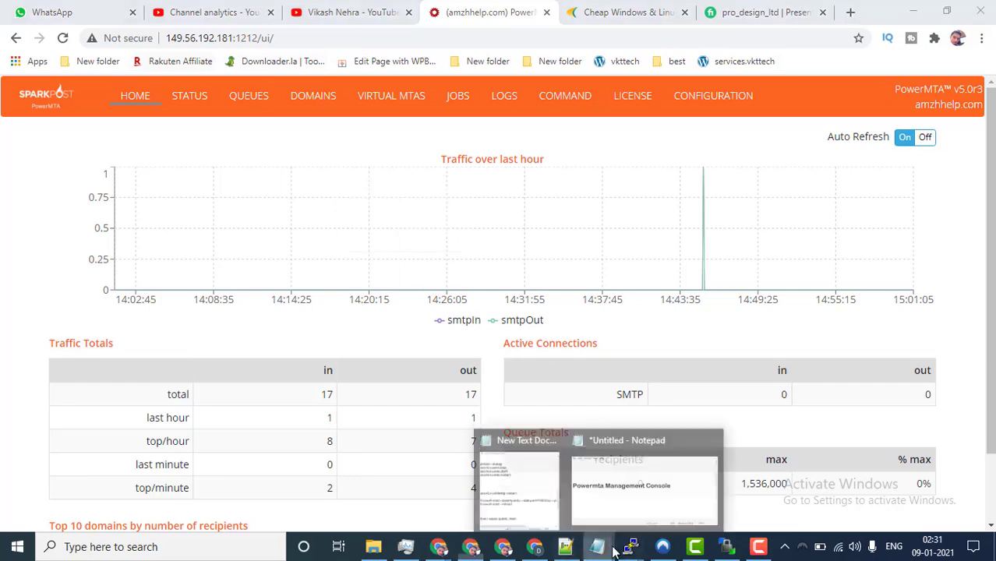
left_click(644, 487)
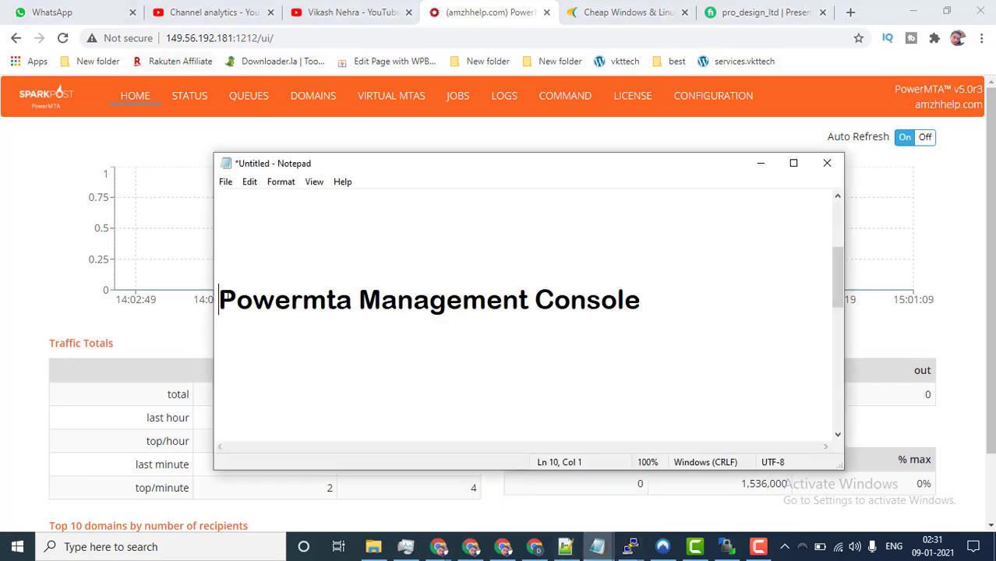
mouse_move(219, 301)
left_mouse_down()
mouse_move(654, 308)
mouse_move(458, 287)
mouse_move(224, 290)
left_mouse_up()
left_click(221, 290)
- View the webtoolsoft.gq droplet in the DigitalOcean browser window and minimize that window
left_click(411, 532)
mouse_move(443, 552)
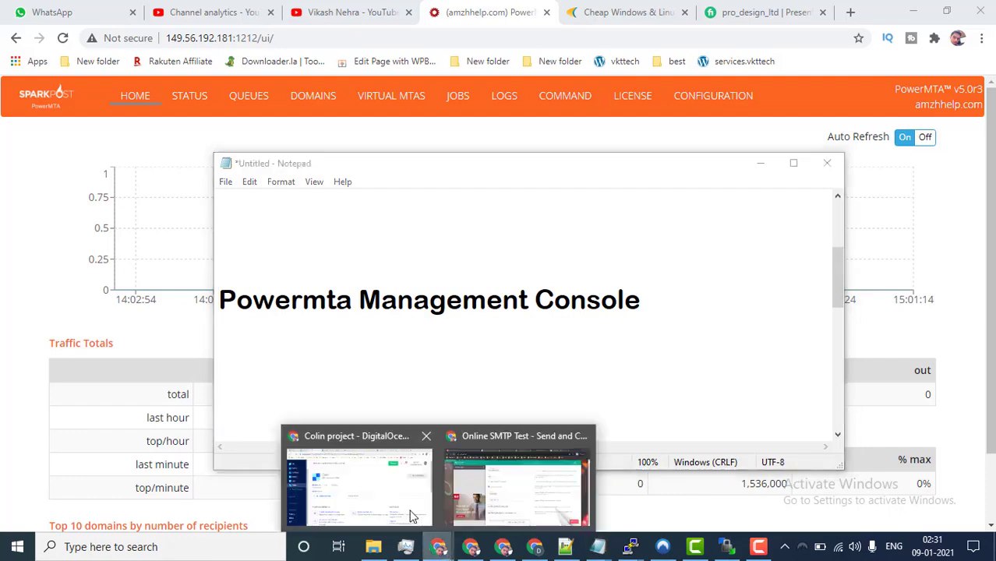
left_click(412, 514)
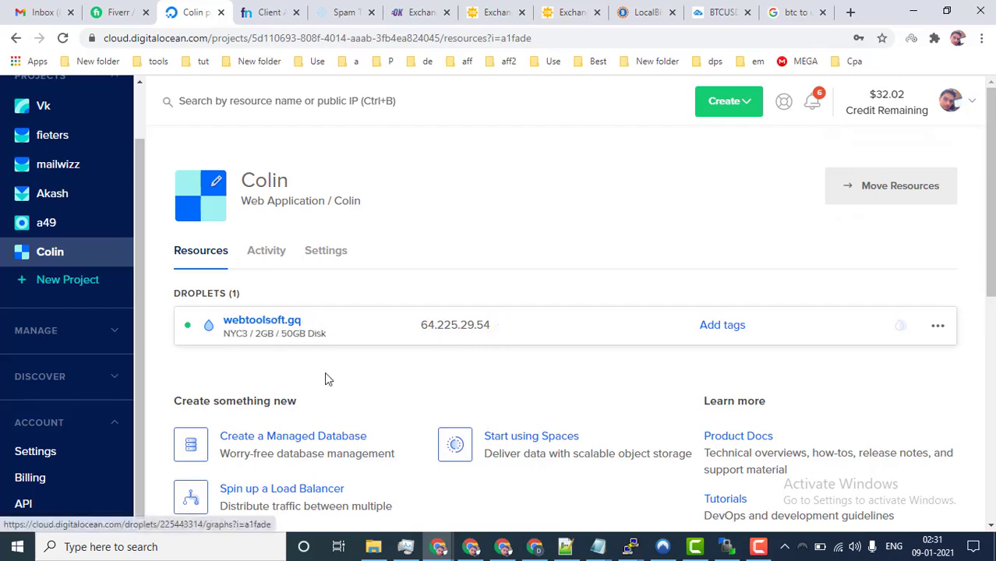
left_click(912, 11)
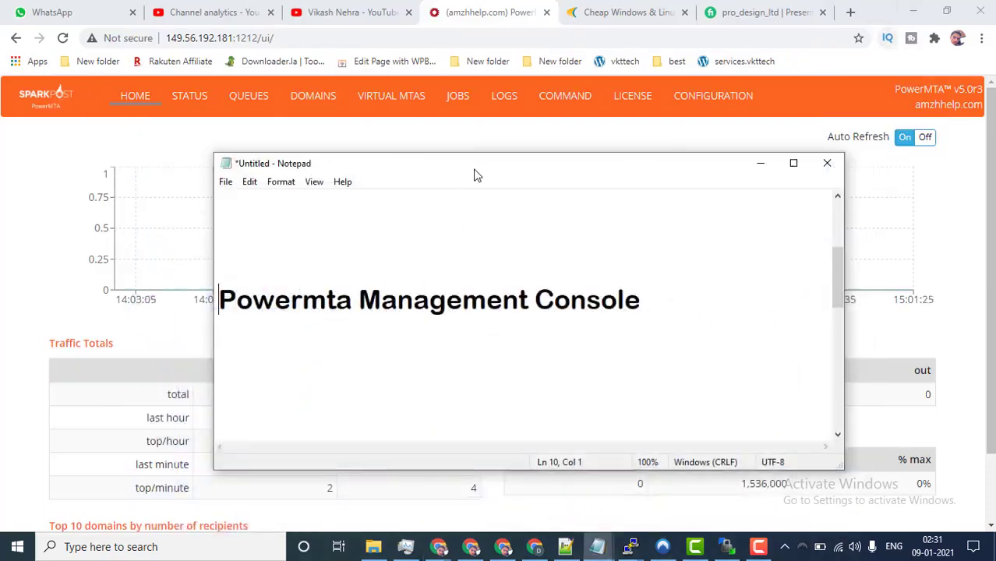
left_click_drag(474, 173, 454, 152)
- Switch to the Contabo site and look over its VPS plans and prices
left_click(628, 6)
left_click(629, 6)
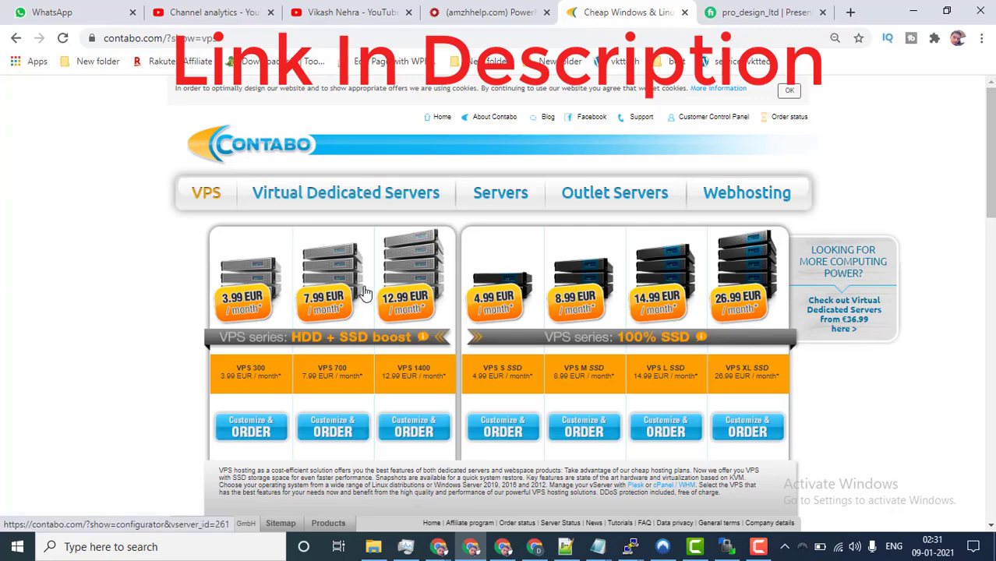
scroll(737, 437, "down", 1)
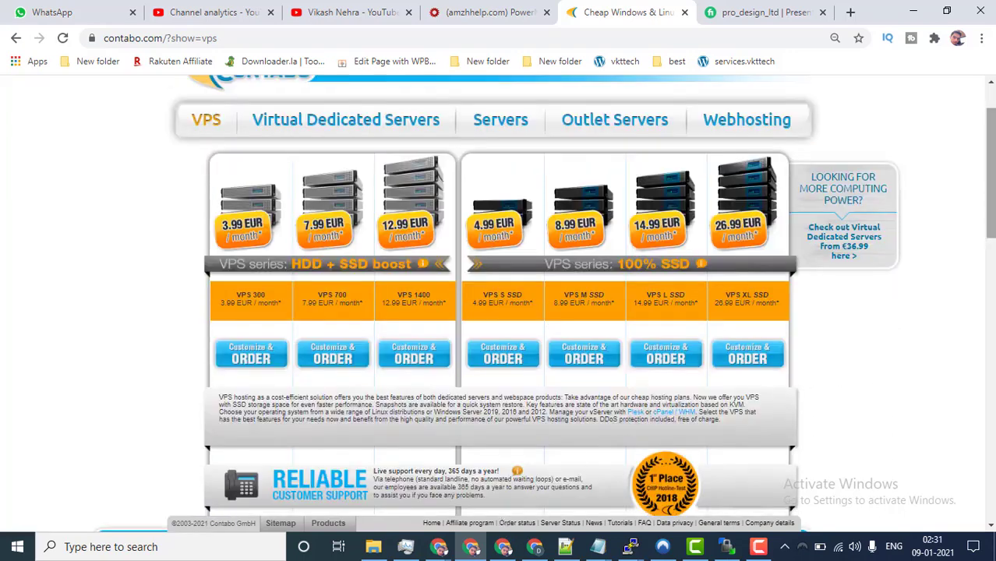
scroll(499, 312, "up", 1)
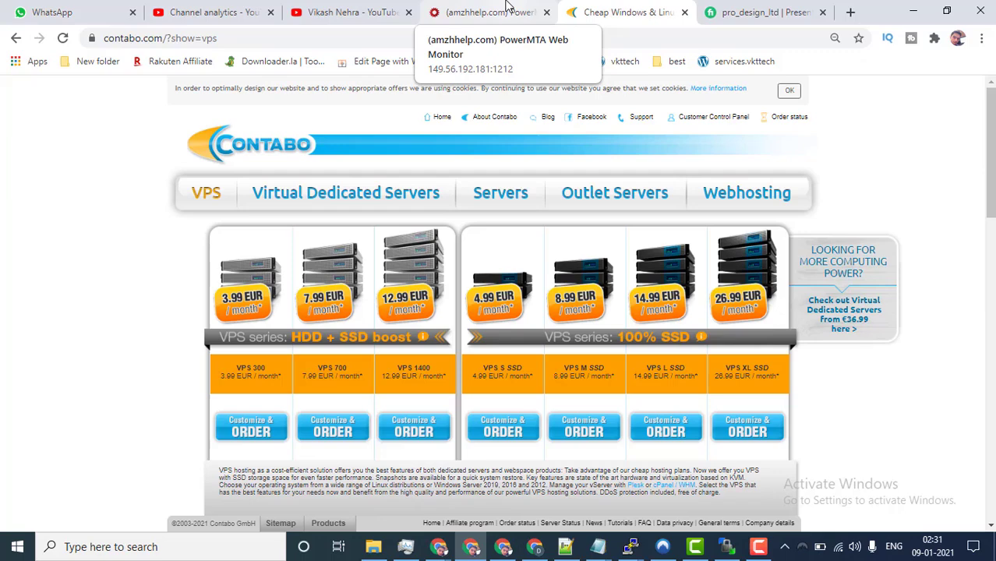
- Return to the PowerMTA monitor and switch to the PuTTY terminal for the webtoolsoft server
left_click(506, 6)
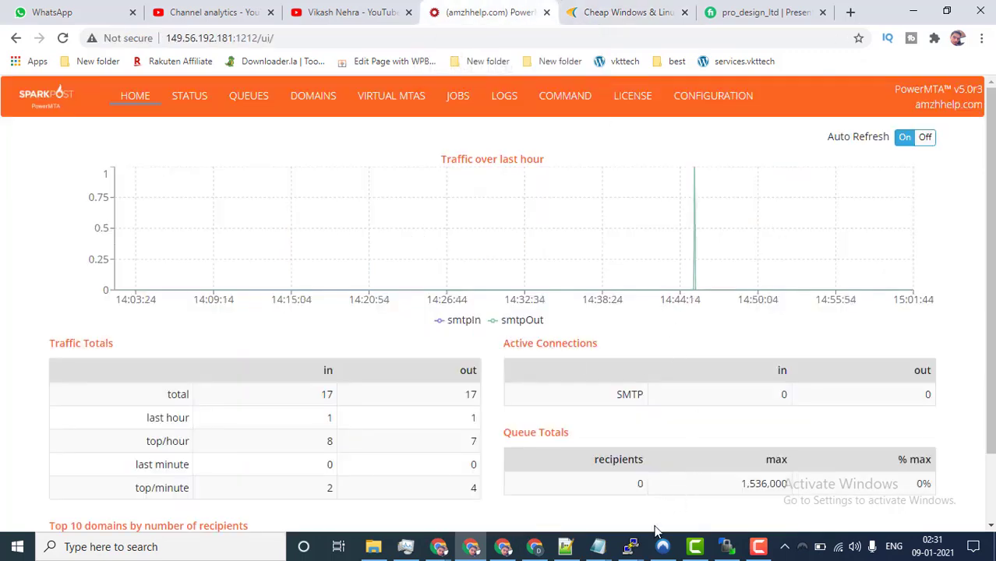
left_click(630, 546)
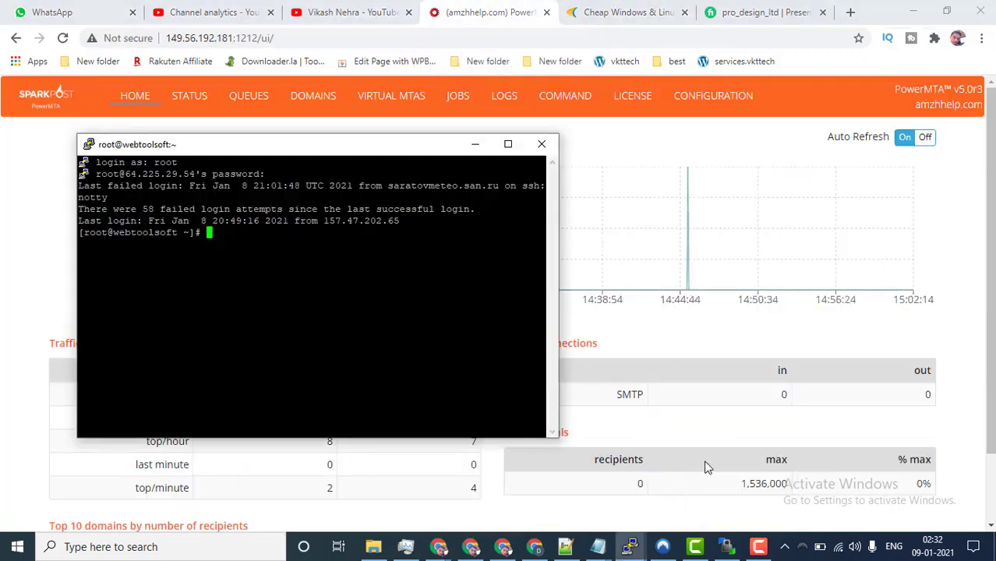
- Bring up the untitled Notepad note at the "service pmtahttp restart" line and place its window beside the webtoolsoft terminal
mouse_move(598, 547)
left_click(663, 471)
scroll(544, 349, "down", 2)
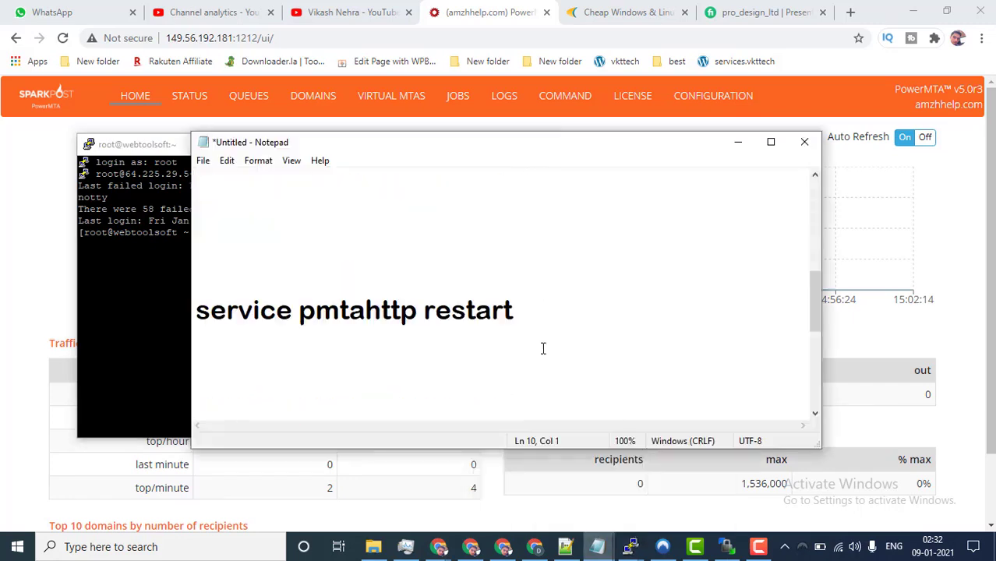
left_click_drag(514, 164, 875, 160)
- View the webtoolsoft.gq droplet's IP address in the DigitalOcean project and minimize that browser window
mouse_move(438, 547)
left_click(359, 483)
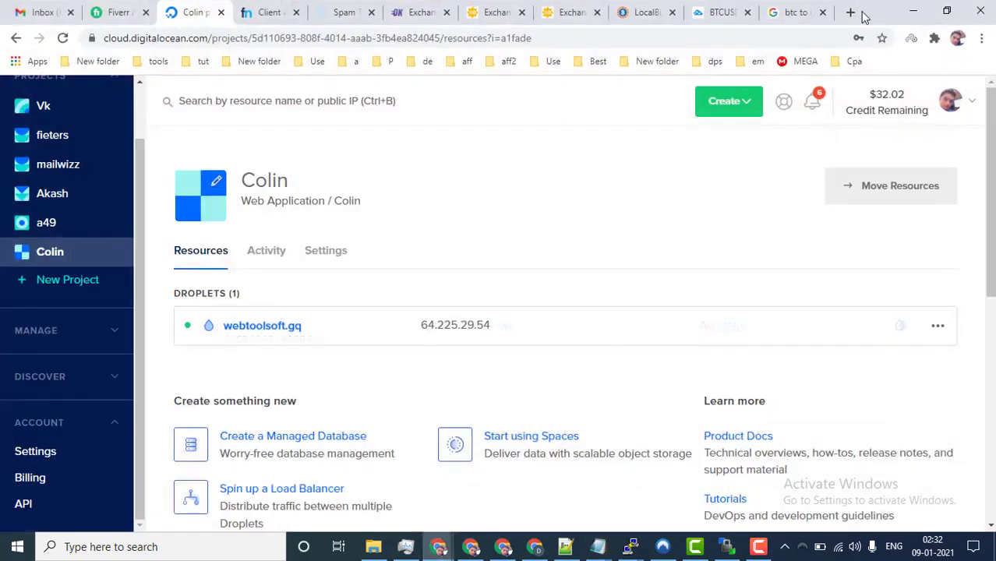
left_click(913, 10)
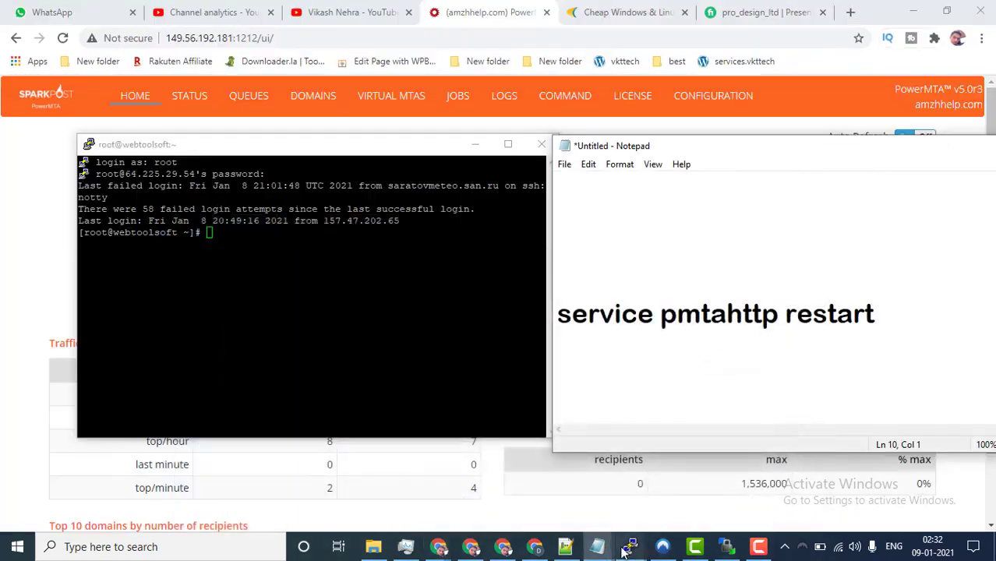
- Switch to WinSCP, open /etc/pmta/config for editing and go to the http-mgmt-port settings
left_click(727, 548)
right_click(376, 179)
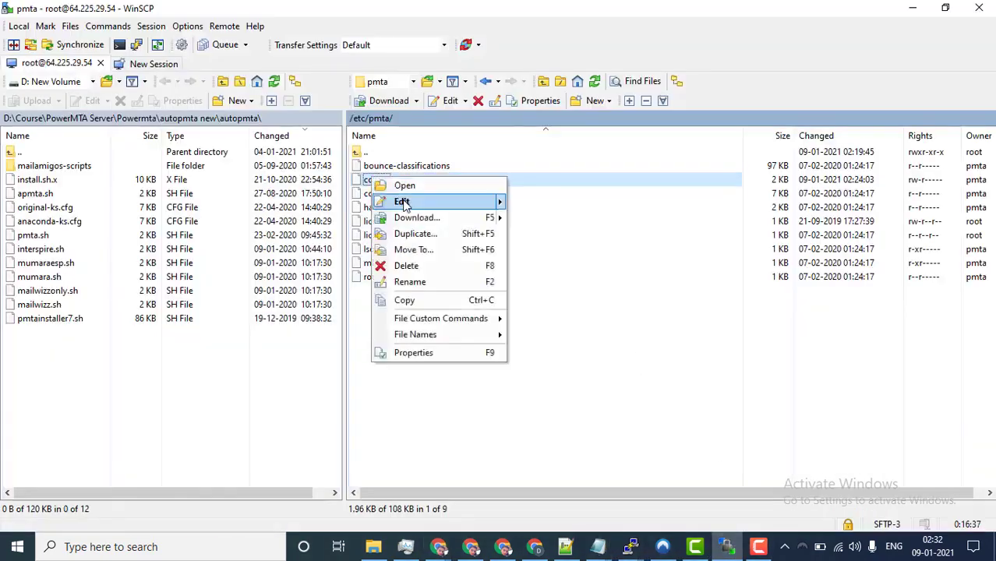
left_click(402, 200)
key("Return")
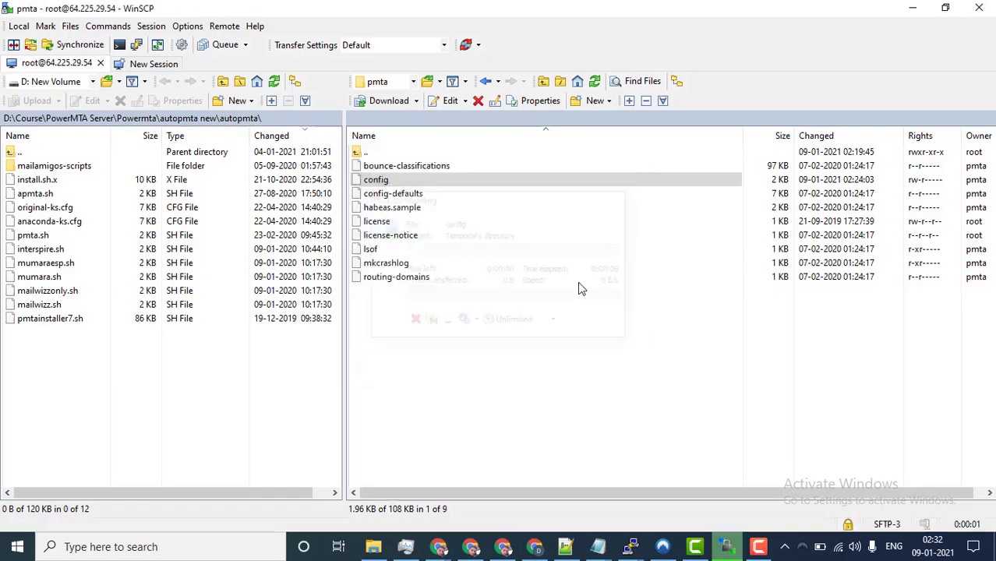
scroll(143, 311, "down", 4)
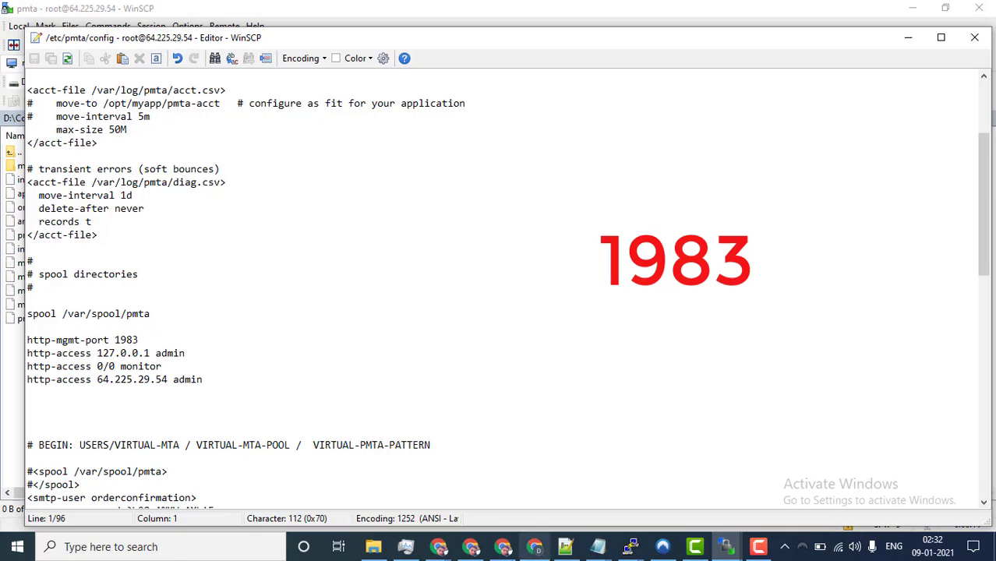
- Switch to the browser window with the PowerMTA monitor and load 64.225.29.54:1983 in a new tab
left_click(471, 548)
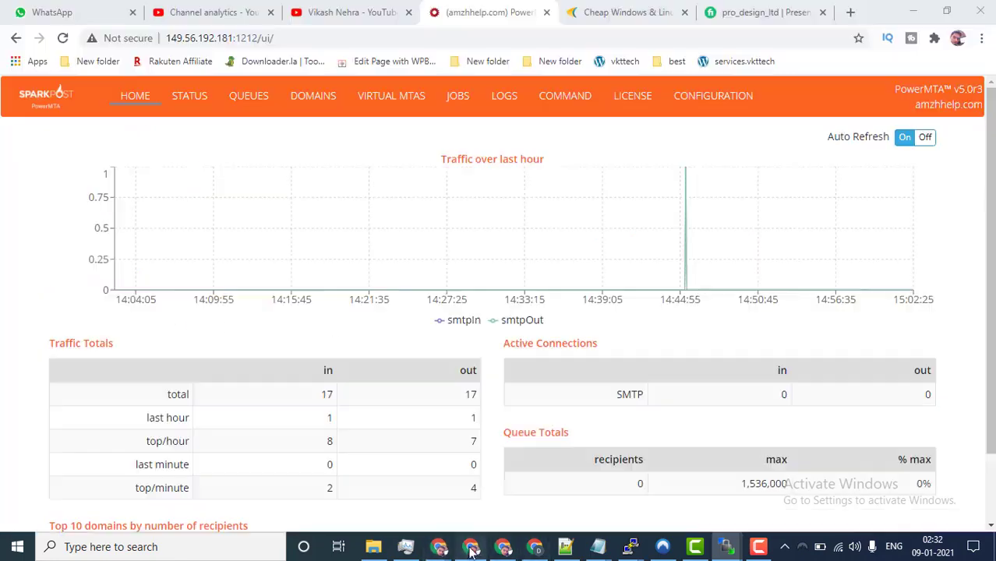
left_click(852, 13)
right_click(494, 38)
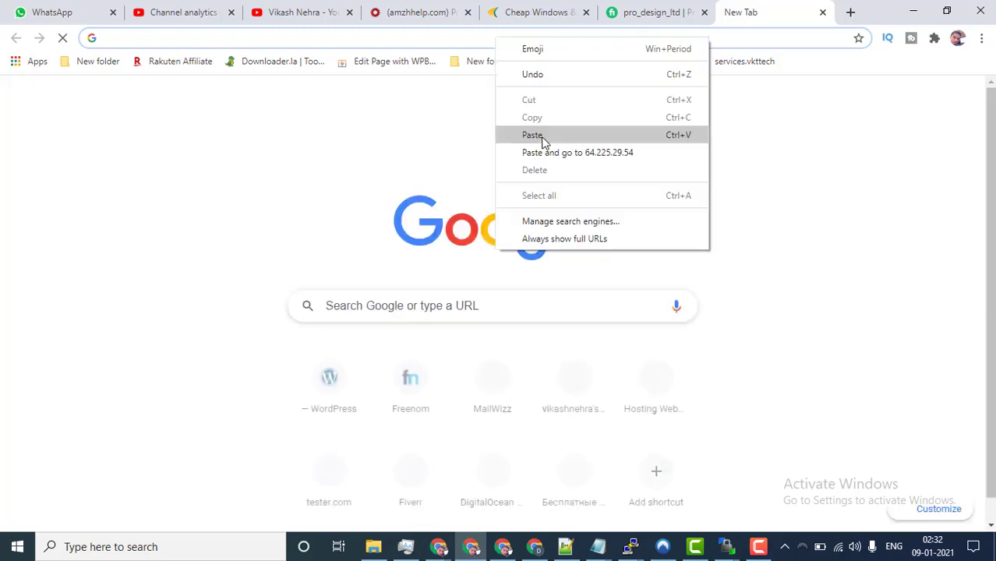
left_click(541, 134)
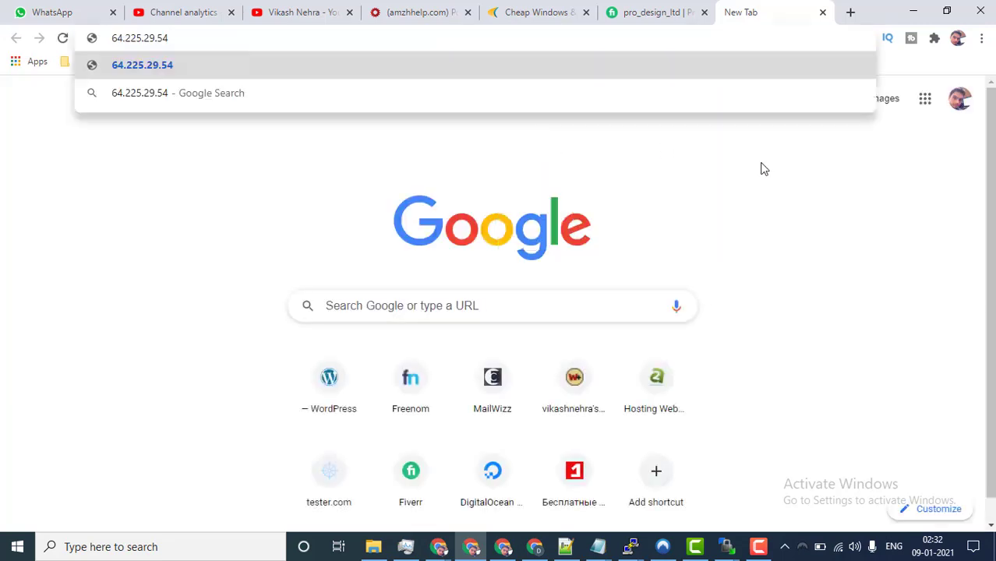
type(":19")
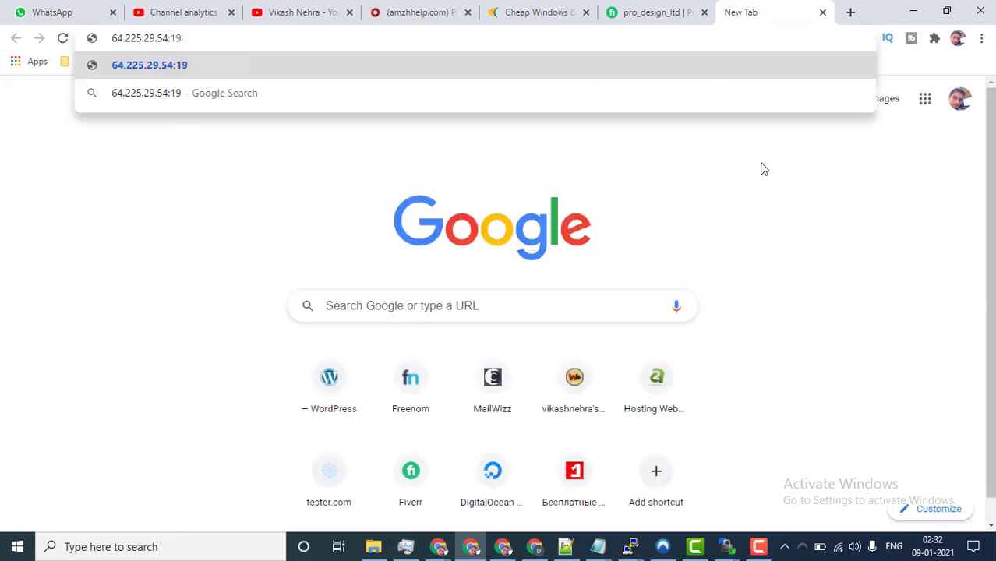
type("83")
key("Return")
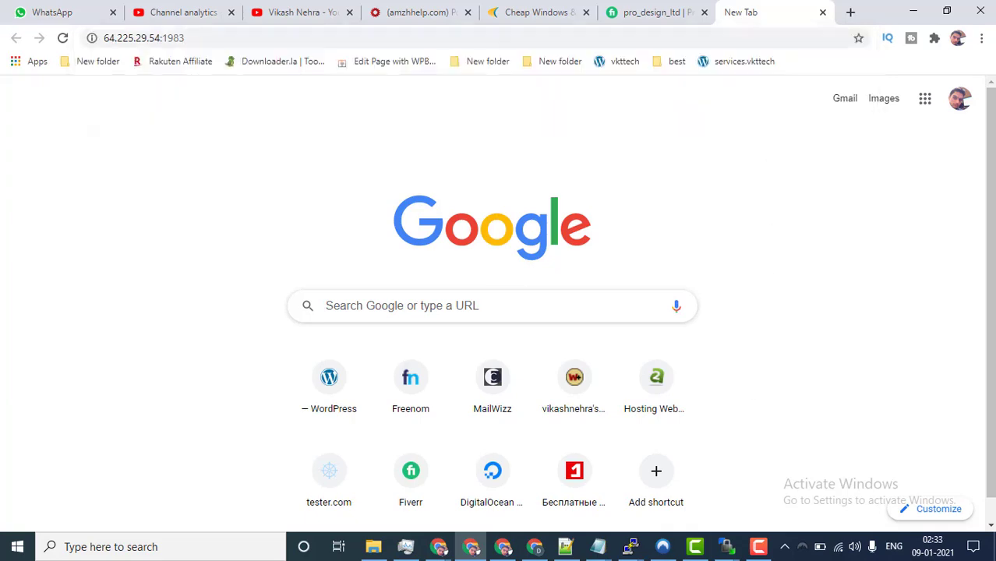
- Check the http-mgmt-port line in the WinSCP config editor and load 64.225.29.54:1983 in the browser again
left_click(728, 547)
left_click(767, 493)
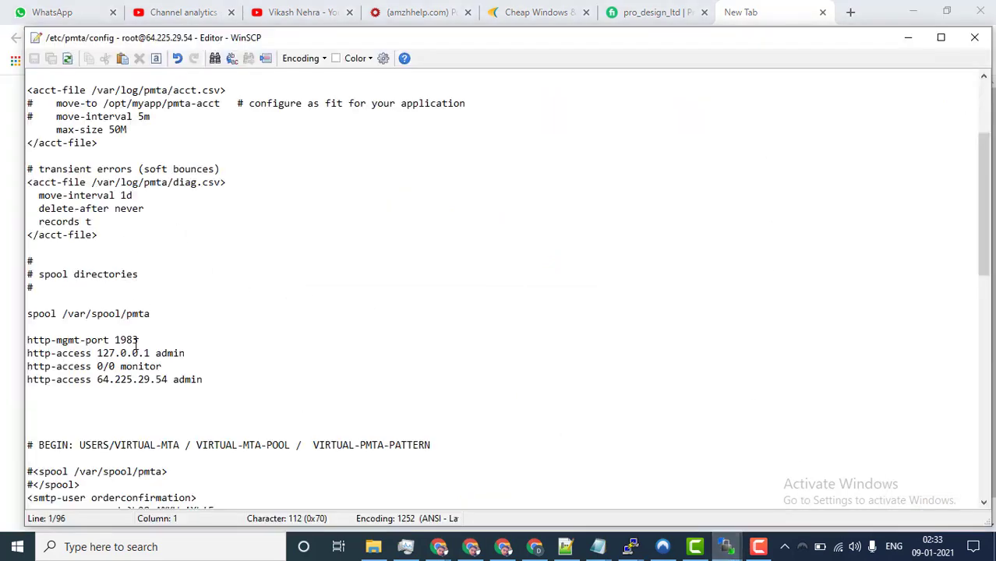
left_click(3, 303)
left_click(649, 41)
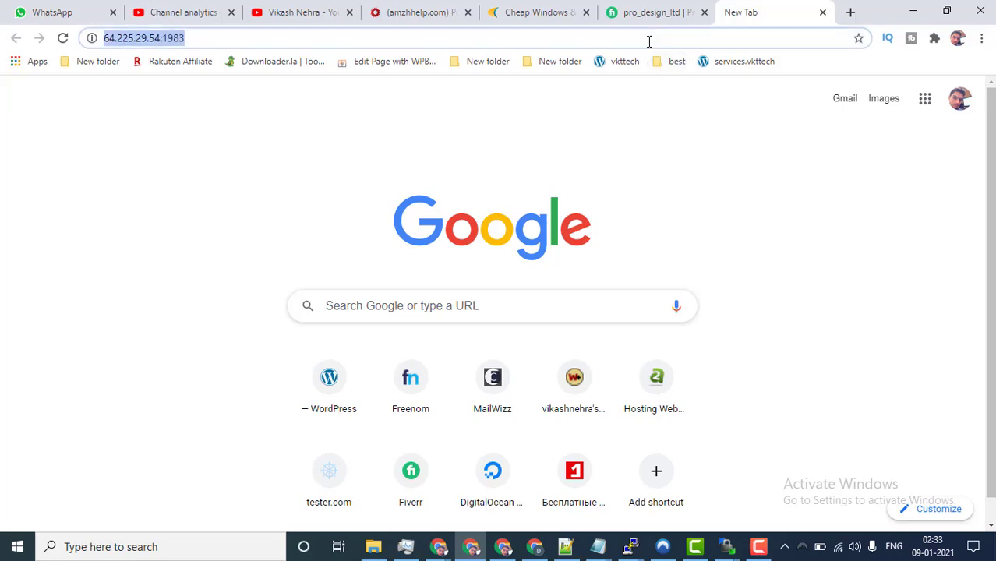
key("Return")
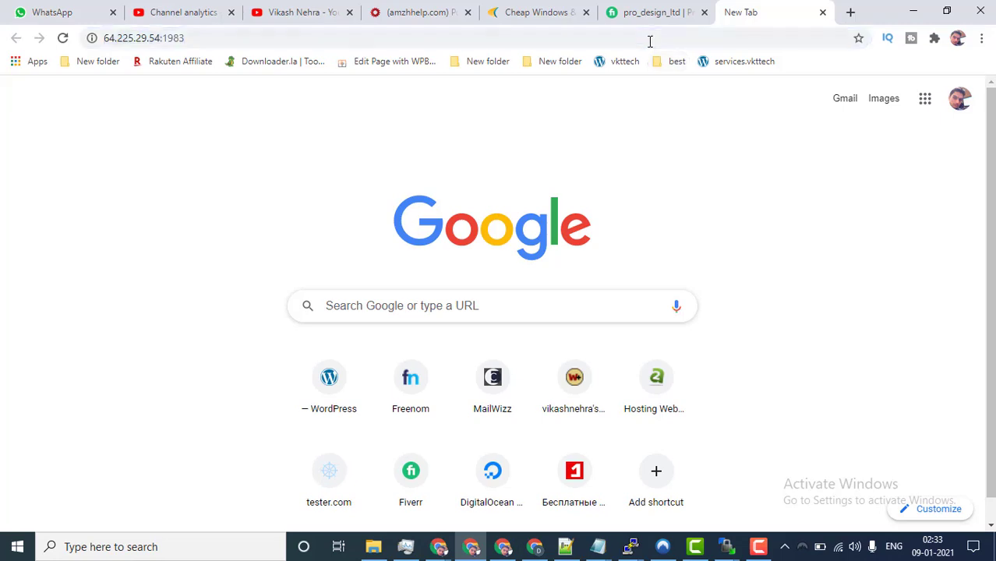
- Copy the address 64.225.29.54:1983 and load it in a new incognito window
left_click(649, 40)
key("ctrl+c")
right_click(650, 41)
key("Escape")
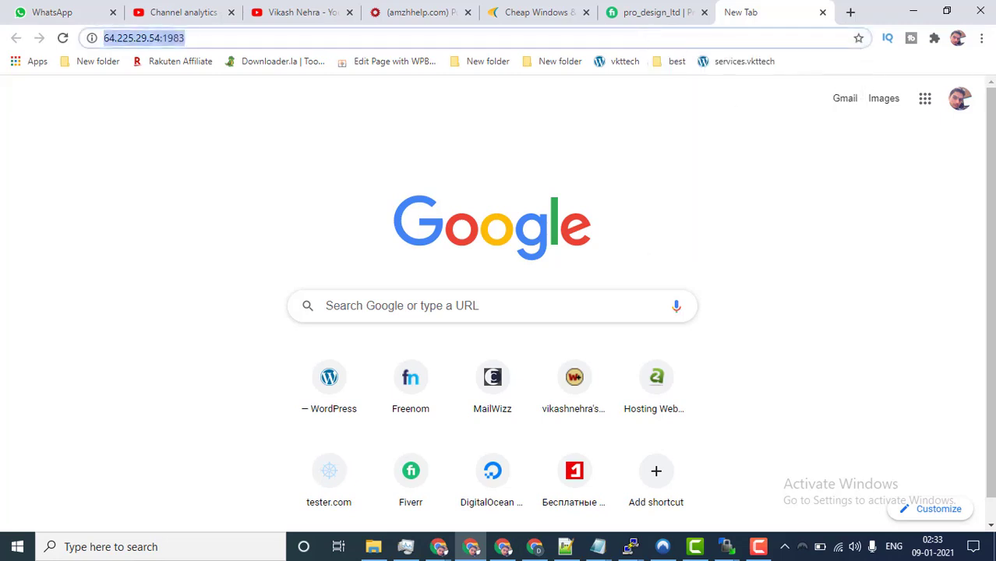
left_click(981, 38)
left_click(909, 95)
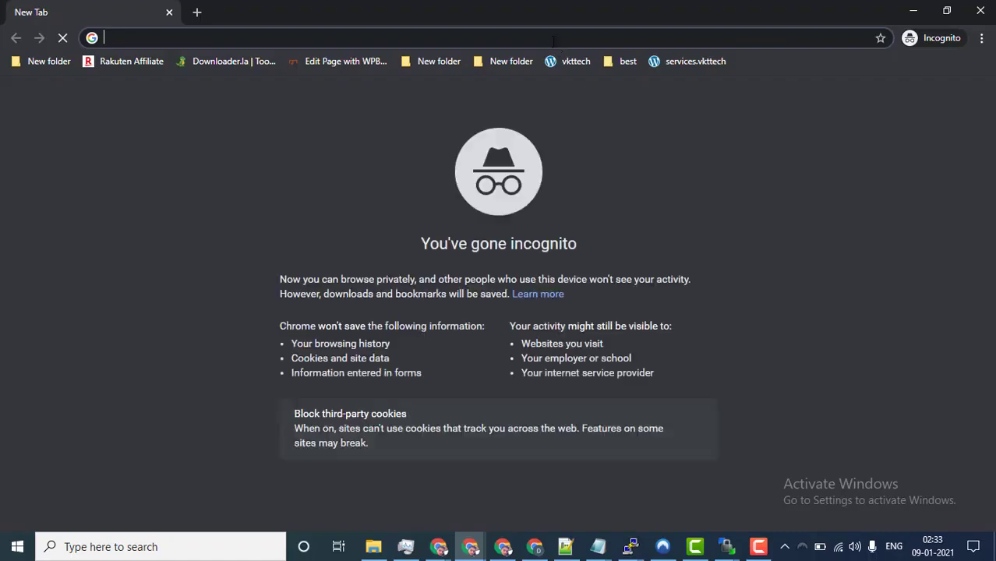
right_click(551, 38)
left_click(613, 155)
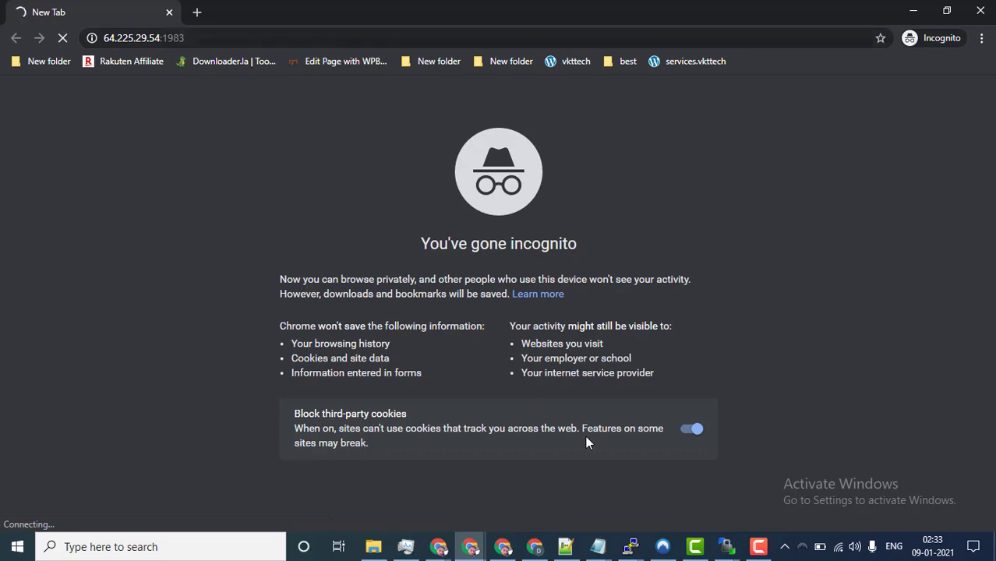
- Switch to the Notepad note and copy the "service pmtahttp restart" command
mouse_move(598, 546)
left_click(670, 467)
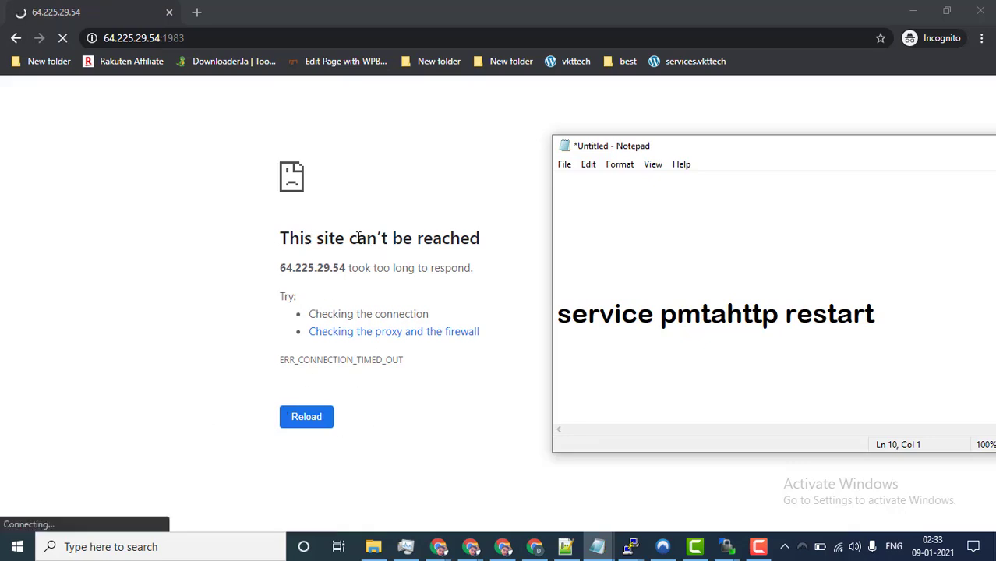
left_click_drag(875, 315, 563, 318)
right_click(611, 321)
left_click(640, 146)
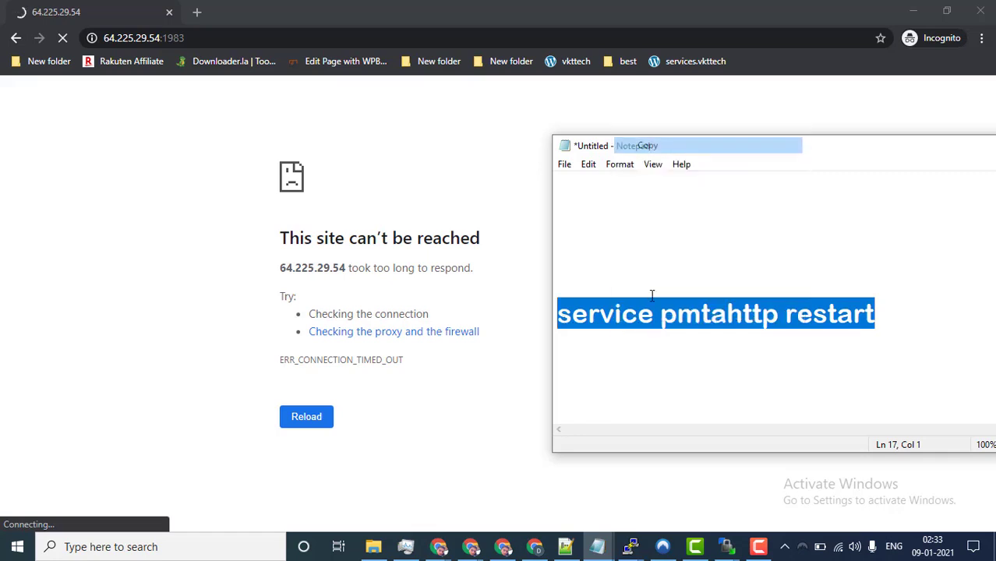
- Switch to the PuTTY terminal for webtoolsoft and run "service pmtahttp restart"
mouse_move(632, 551)
left_click(743, 481)
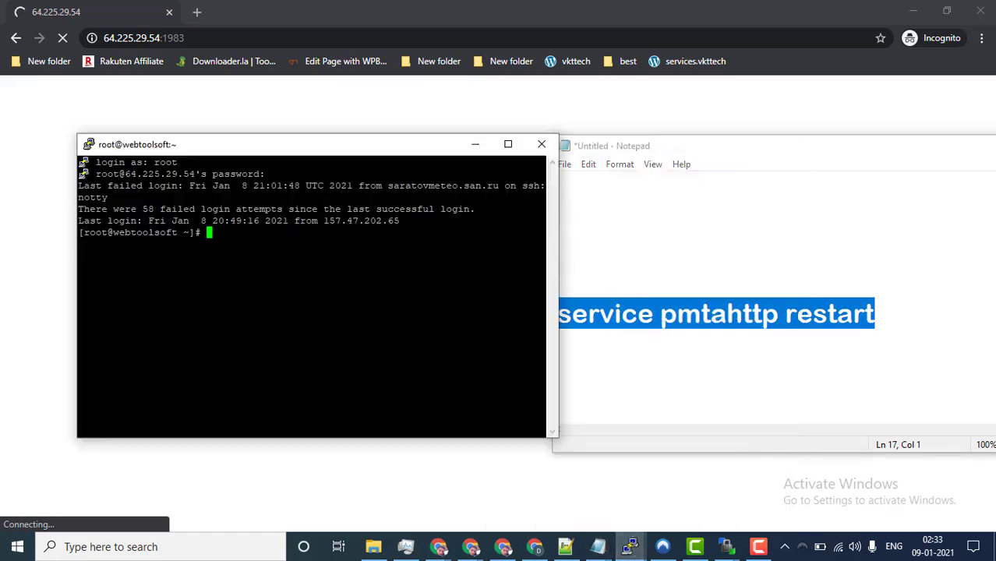
right_click(333, 233)
key("Return")
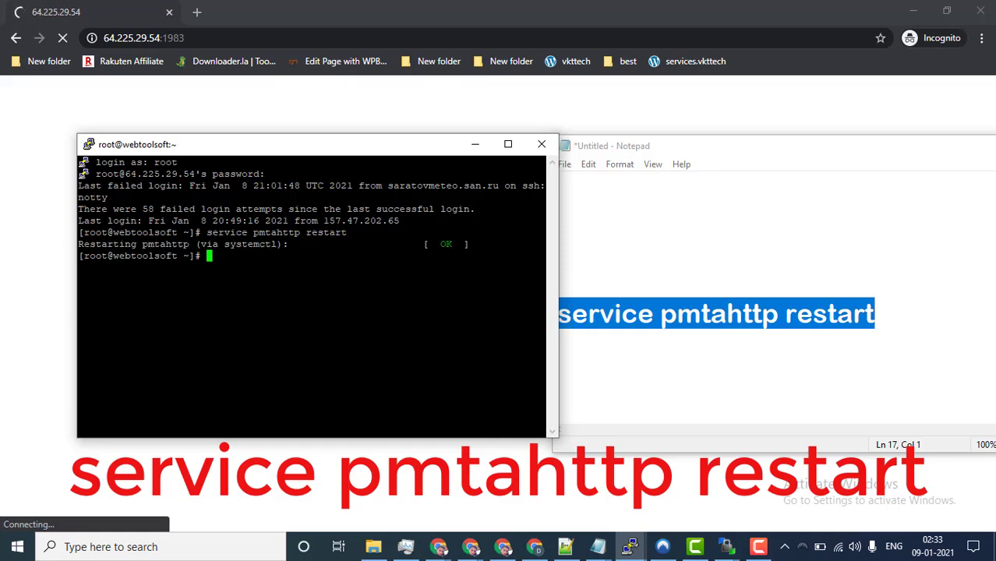
left_click_drag(435, 245, 468, 244)
- Return to the incognito window and reload 64.225.29.54:1983
left_click(3, 193)
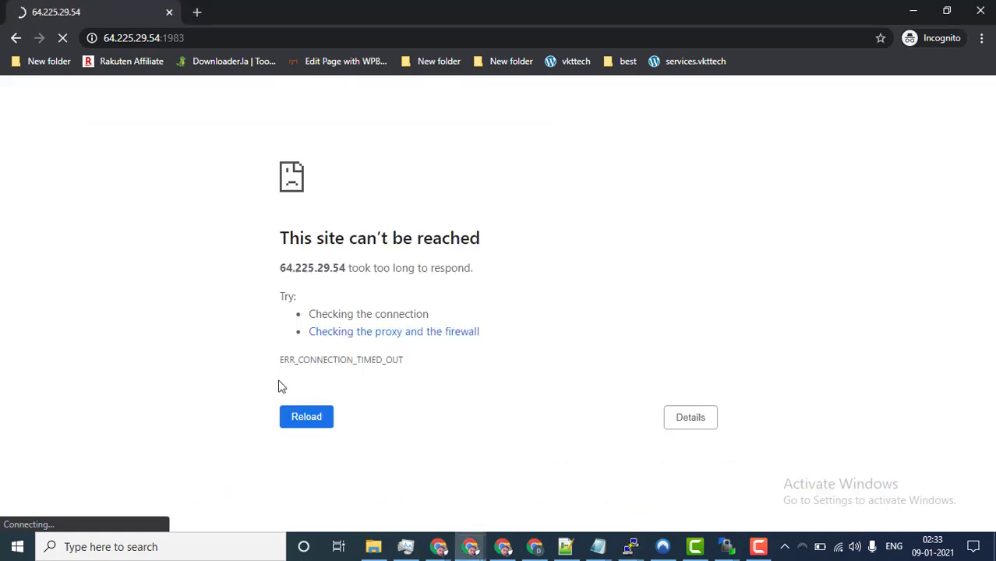
right_click(149, 185)
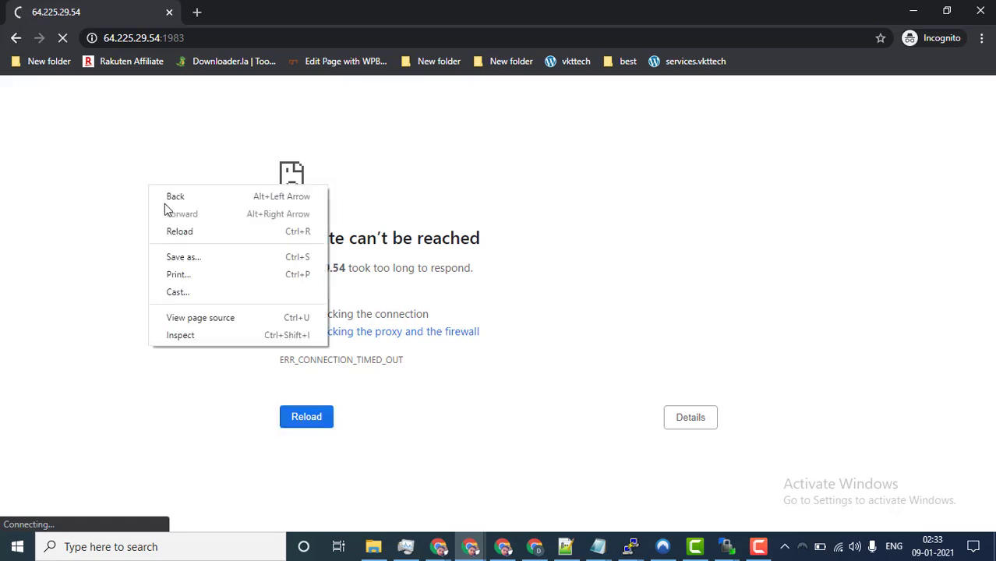
left_click(180, 232)
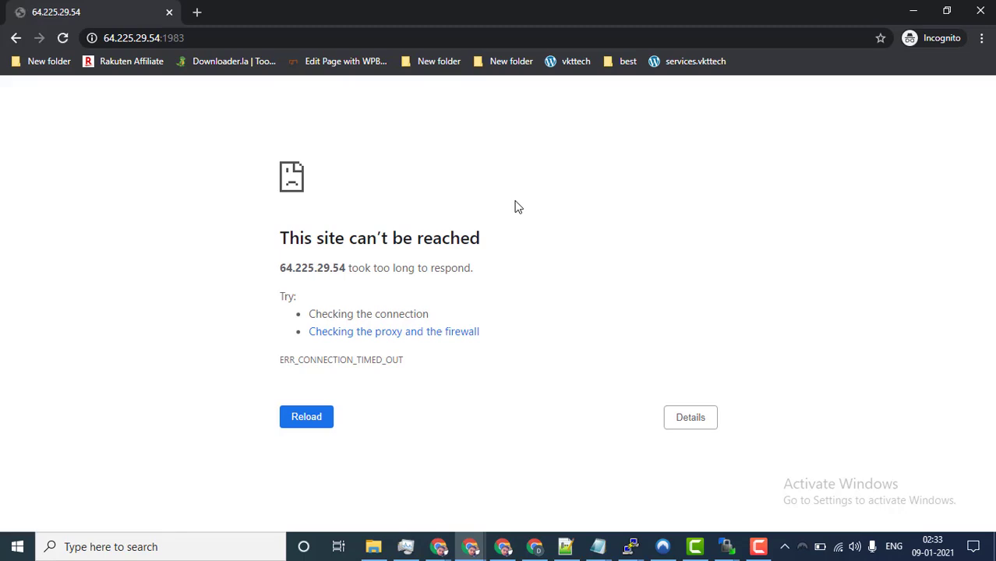
left_click(312, 419)
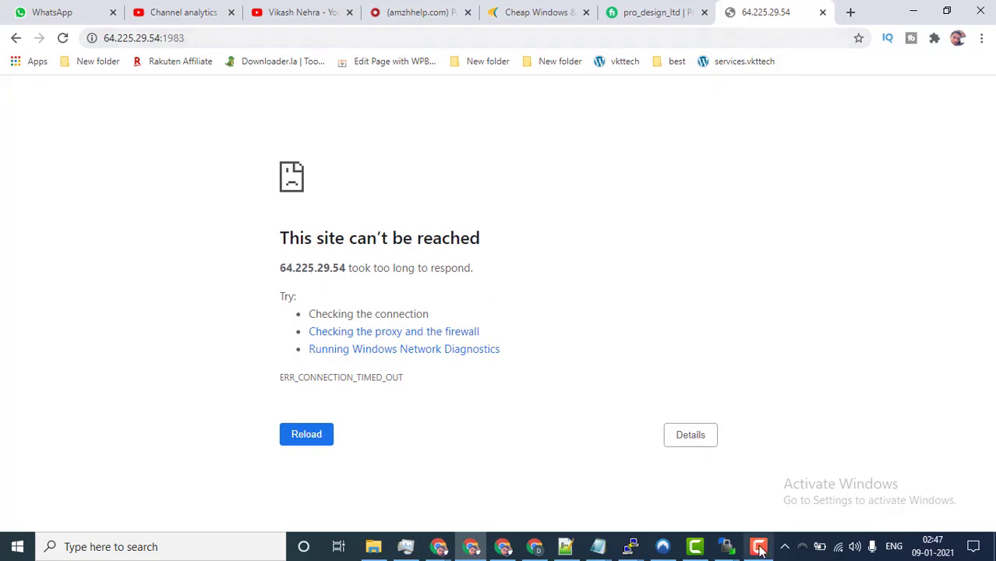
- Return to the /etc/pmta/config editor and highlight the port number on the http-mgmt-port line
left_click(725, 547)
left_click(787, 485)
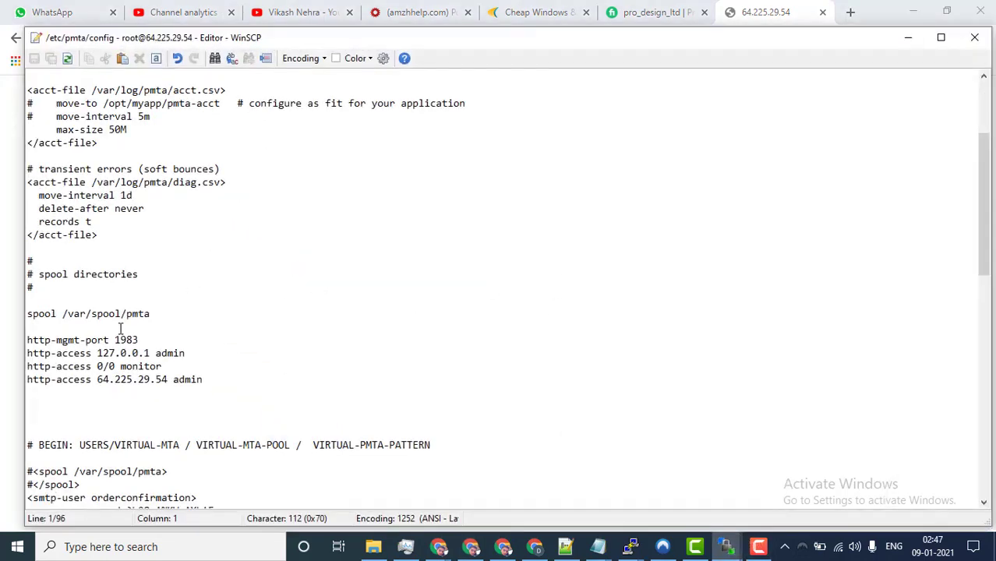
left_click_drag(114, 337, 127, 335)
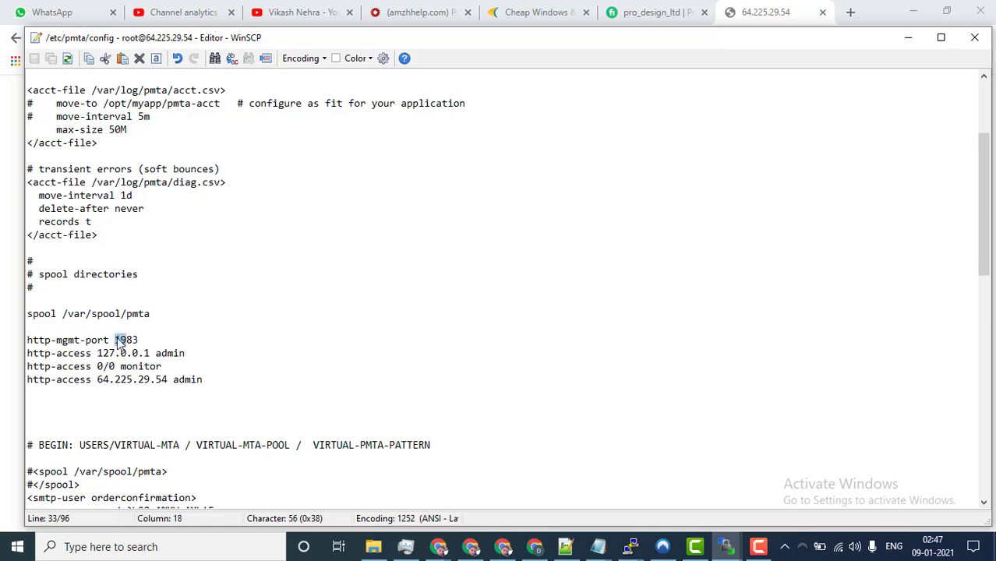
left_click(160, 337)
double_click(136, 338)
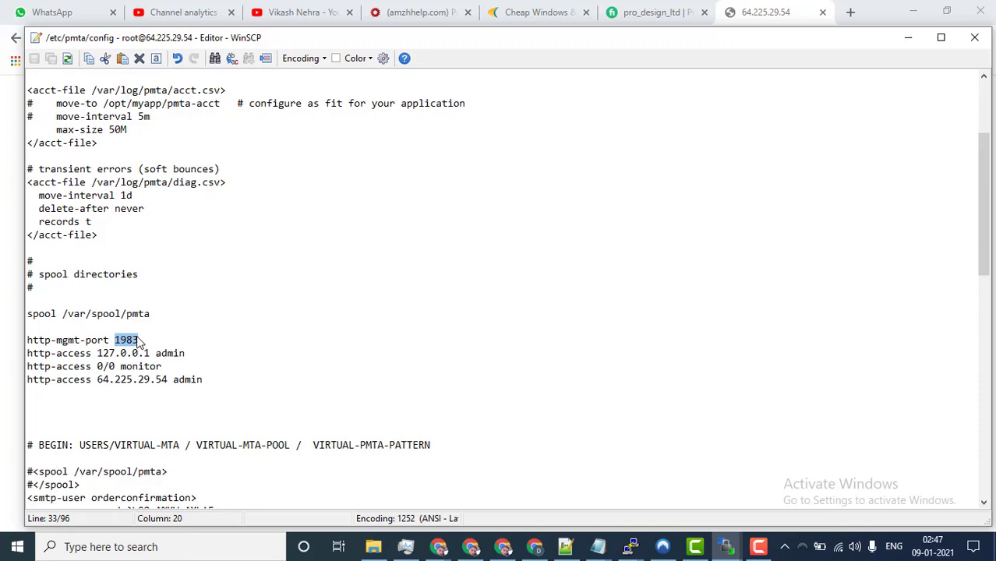
- Switch to the Notepad note, check the port in the iptables command, and copy the whole line that accepts TCP port 1983
left_click(597, 546)
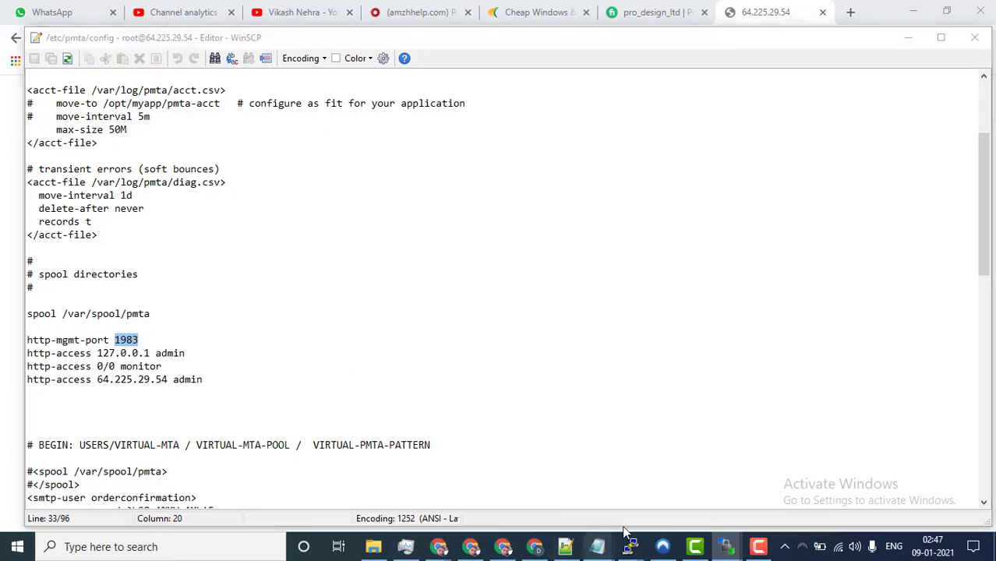
left_click_drag(160, 22, 322, 132)
left_click(715, 118)
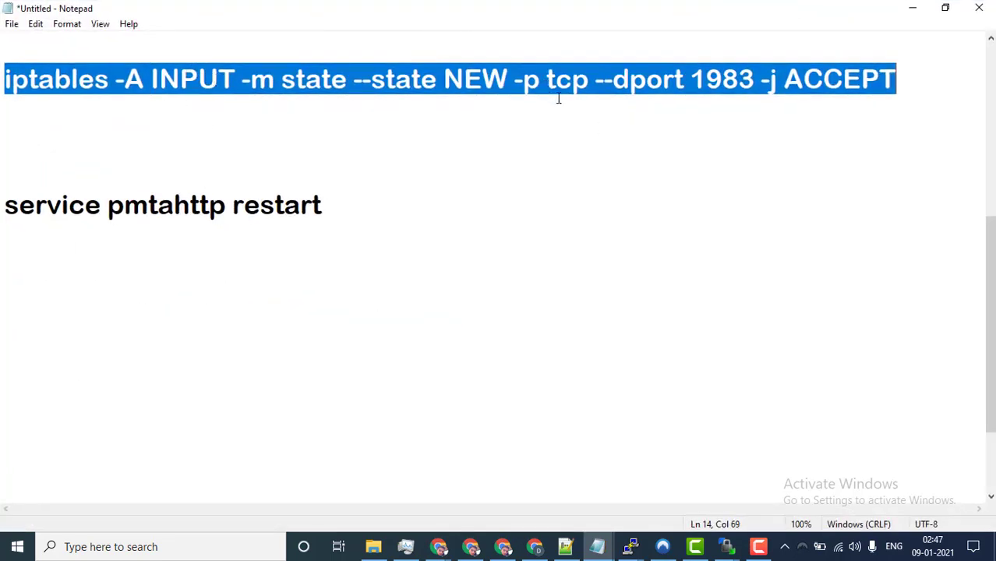
left_click_drag(690, 79, 748, 79)
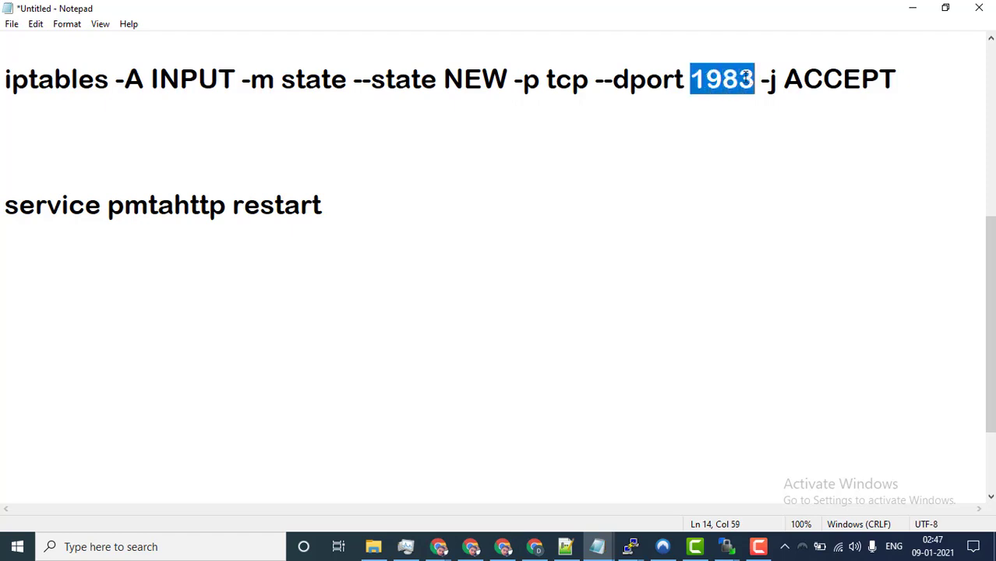
mouse_move(690, 79)
left_mouse_down()
mouse_move(753, 77)
mouse_move(697, 78)
left_mouse_up()
left_click(752, 76)
left_click_drag(901, 80, 4, 78)
right_click(48, 78)
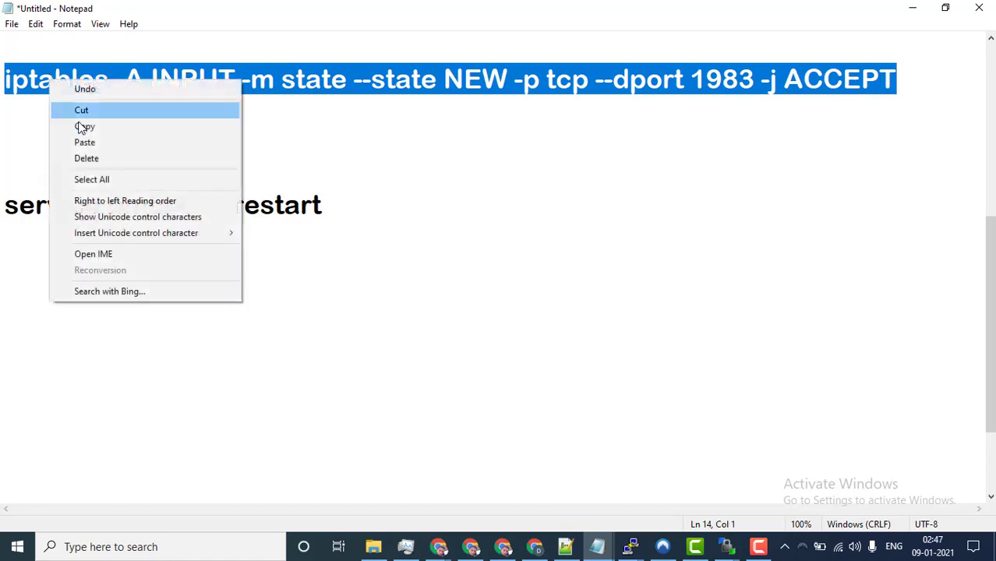
left_click(82, 127)
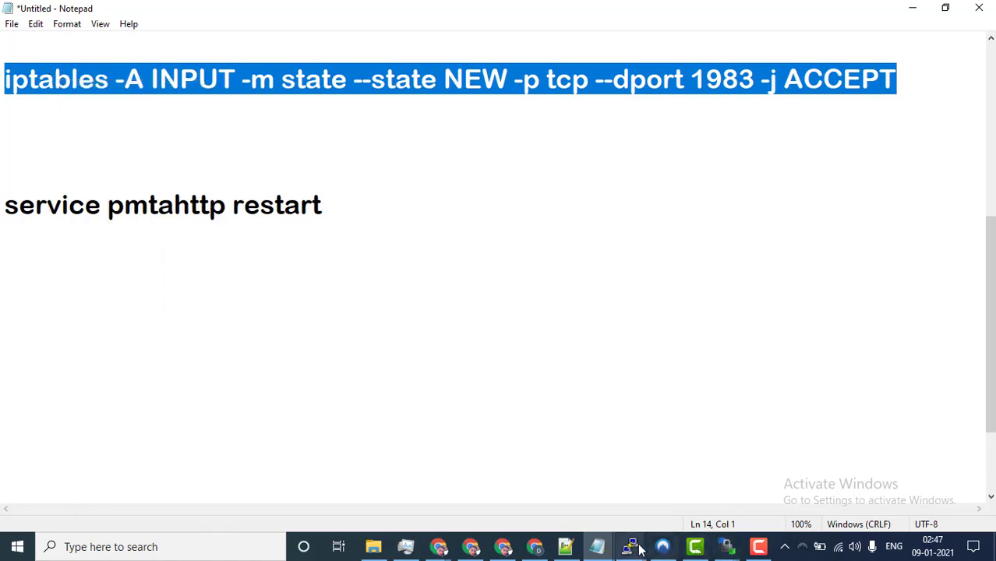
- Run "iptables -A INPUT -m state --state NEW -p tcp --dport 1983 -j ACCEPT" in the webtoolsoft PuTTY terminal
mouse_move(631, 546)
left_click(700, 505)
key("shift+Insert")
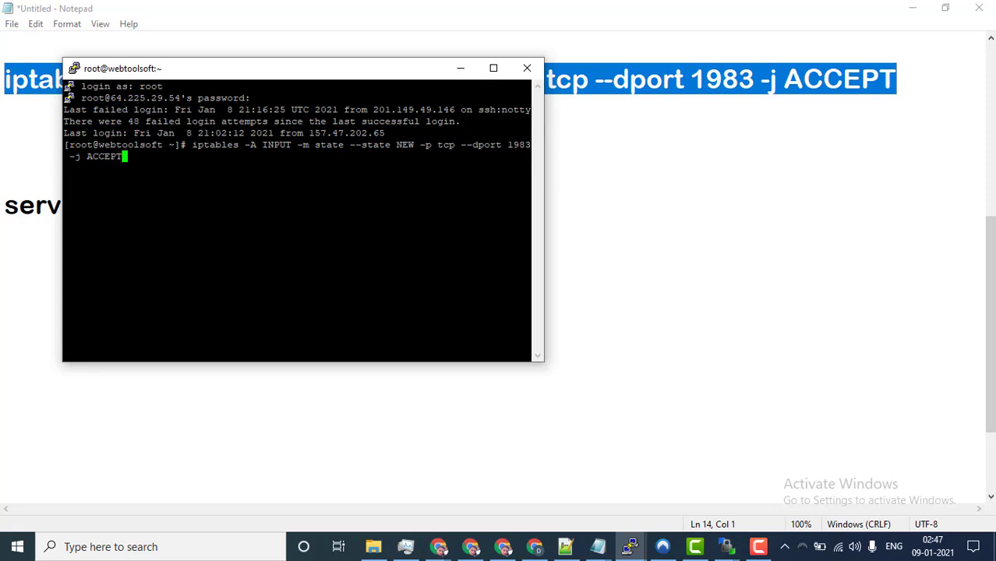
key("Return")
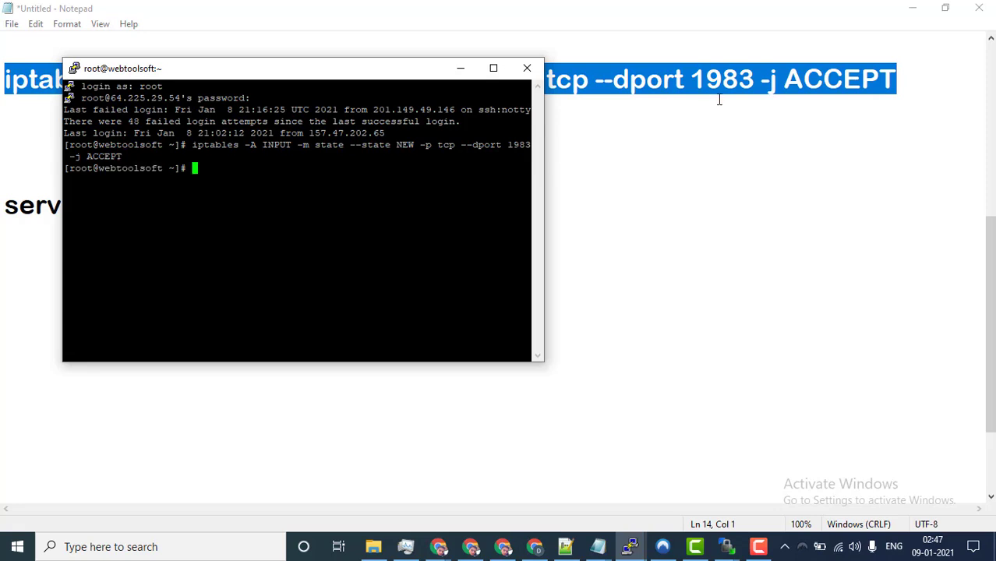
- Minimize the terminal, copy port 1983 from the iptables line in the Notepad note, and minimize the note
left_click(461, 68)
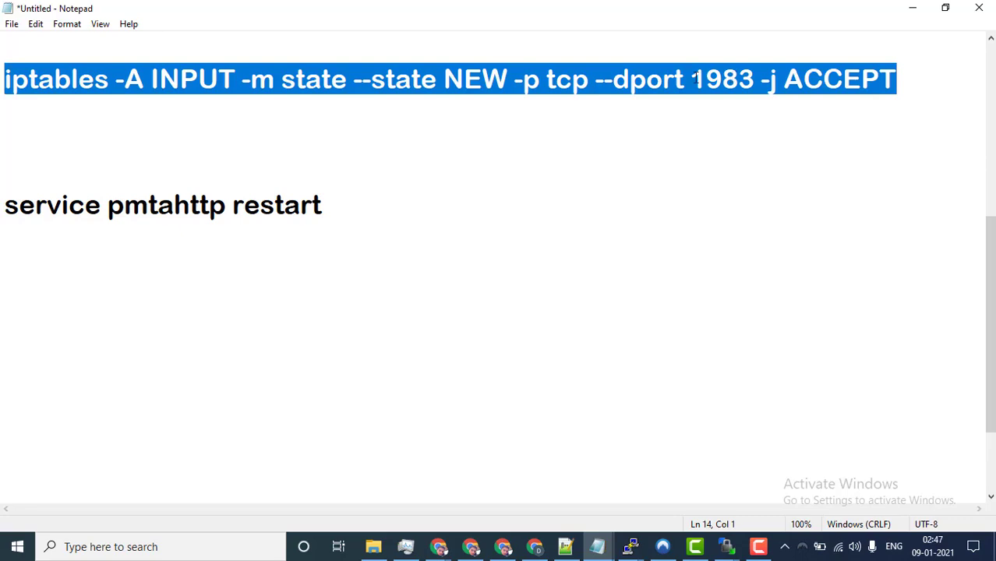
left_click_drag(691, 79, 754, 79)
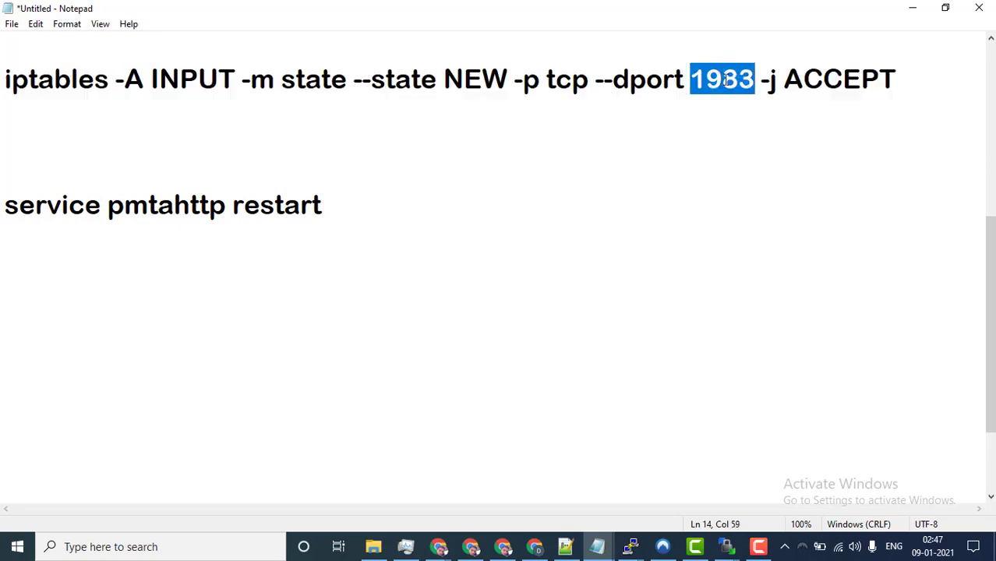
key("ctrl+c")
left_click(916, 9)
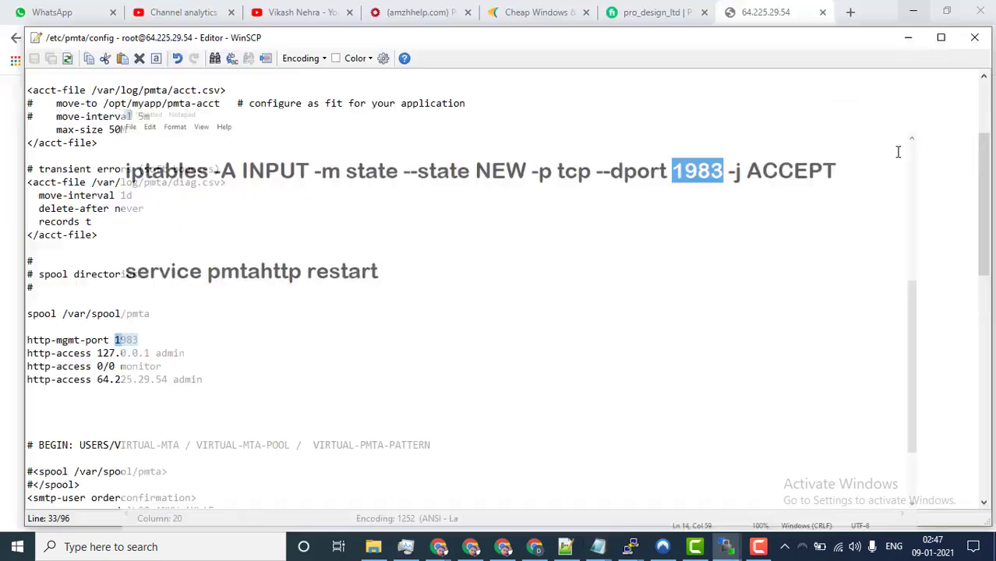
- Switch to the Chrome window with 64.225.29.54:1983 and proceed past the certificate warning to the PowerMTA console
left_click(471, 547)
left_click(323, 443)
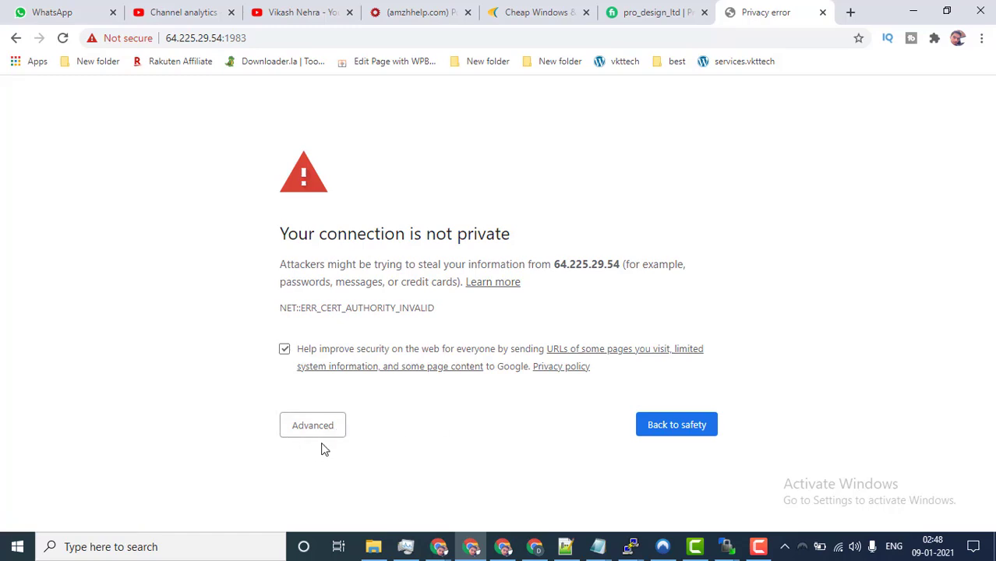
left_click(311, 426)
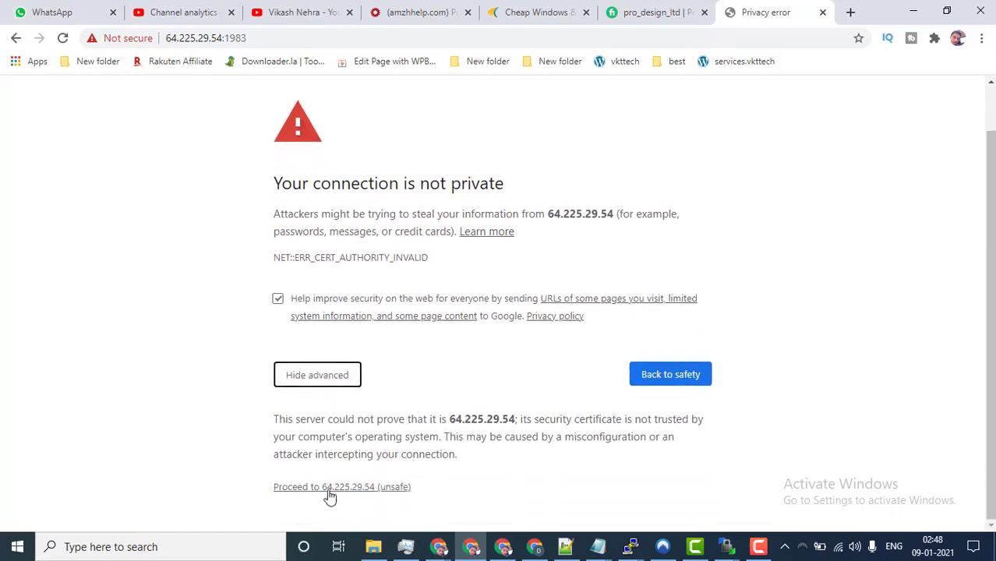
left_click(312, 489)
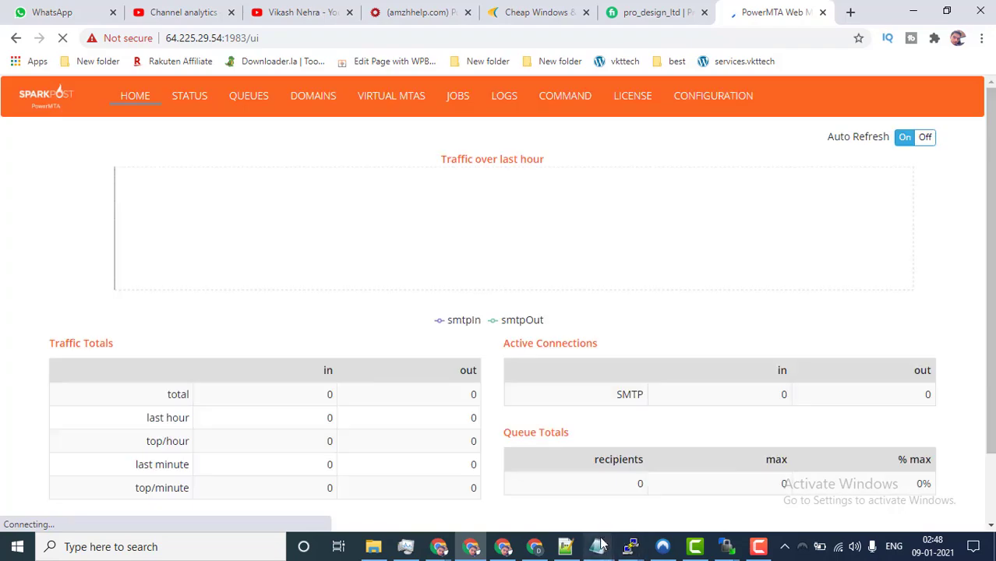
- Return to the Notepad note, highlight the "service pmtahttp restart" line, and shrink the note to a smaller window
mouse_move(597, 547)
left_click(651, 501)
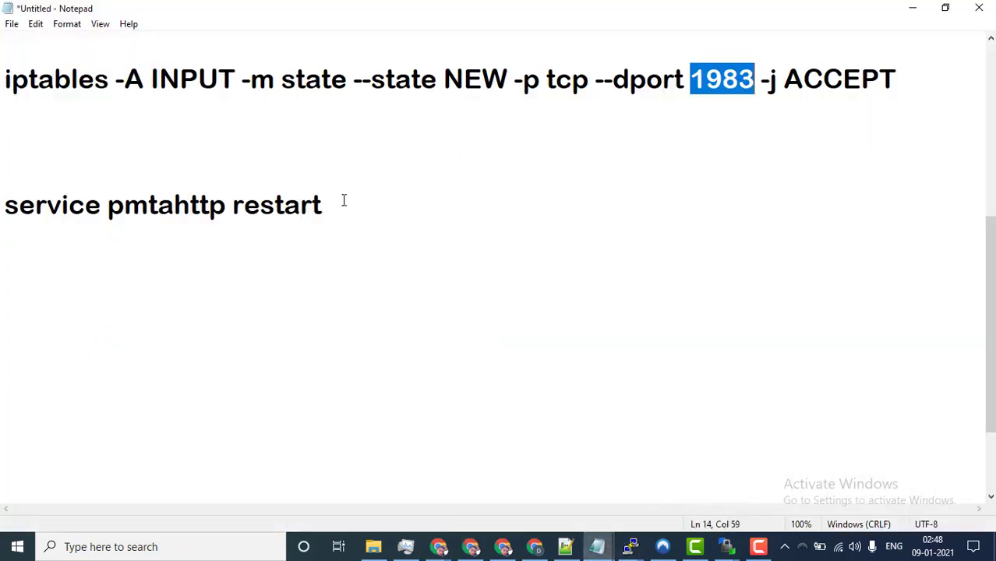
left_click_drag(344, 202, 25, 184)
double_click(227, 12)
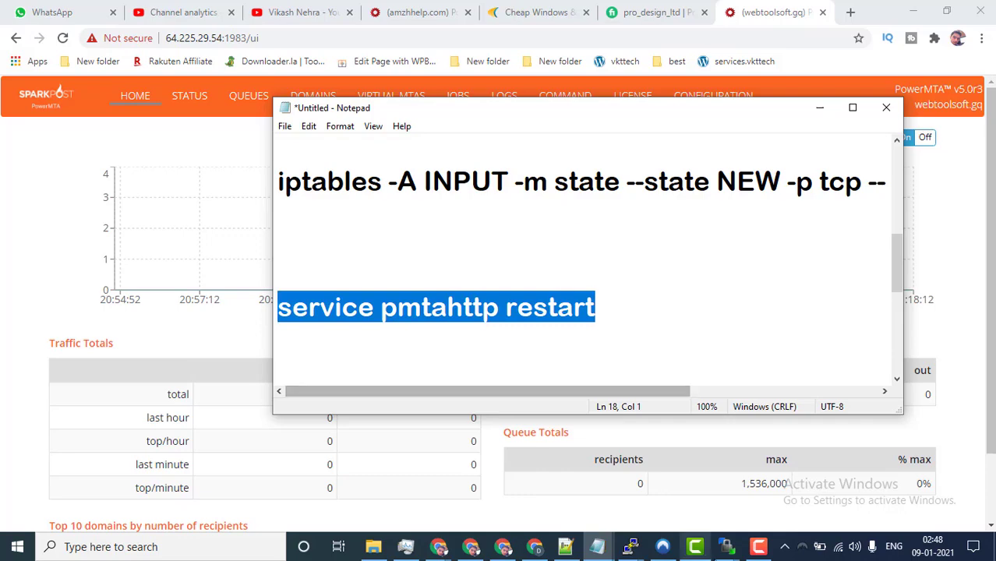
- Review the http-mgmt-port setting in the /etc/pmta/config editor, minimize it, and highlight the iptables line in the note
mouse_move(726, 551)
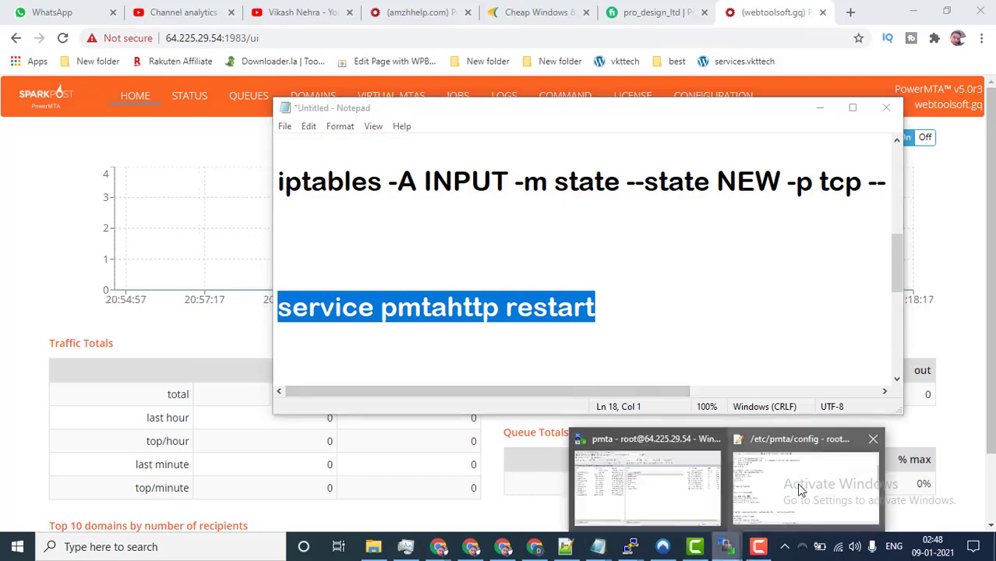
left_click(807, 485)
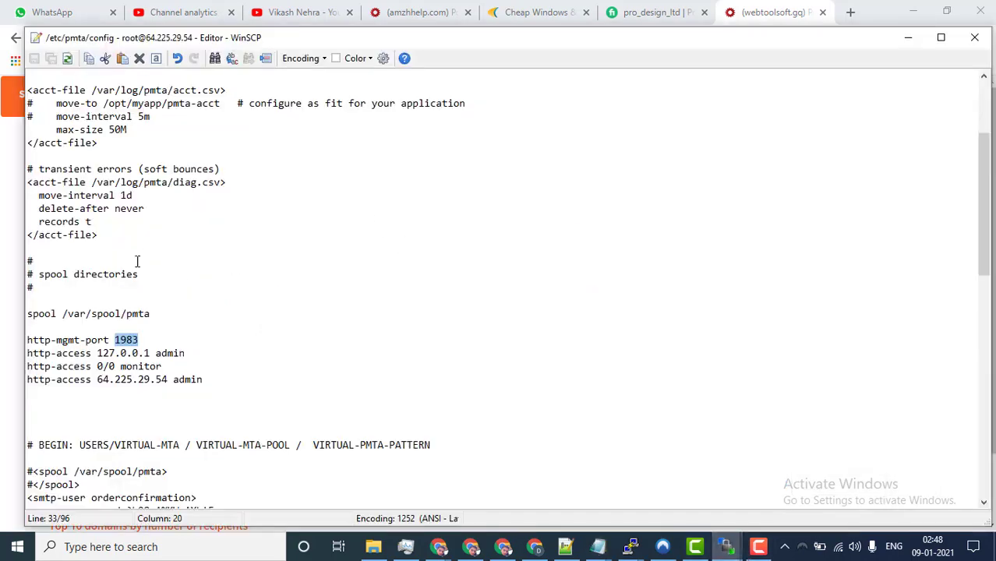
left_click(908, 37)
left_click_drag(591, 391, 779, 391)
left_click_drag(882, 181, 251, 187)
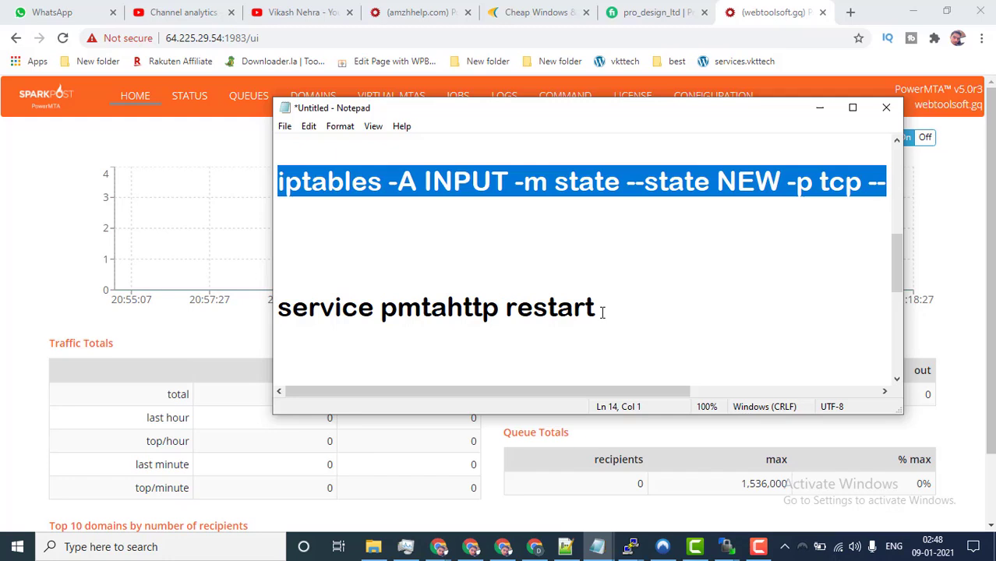
- Return to the PowerMTA console and look over the Home page's traffic, connection, queue and top-domain sections
left_click(117, 248)
scroll(427, 287, "down", 1)
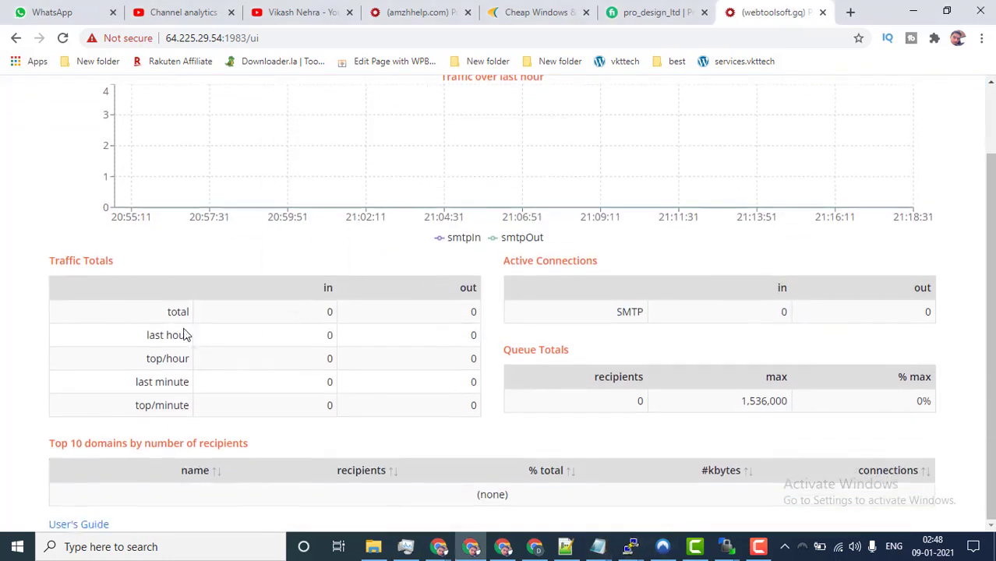
scroll(749, 370, "up", 1)
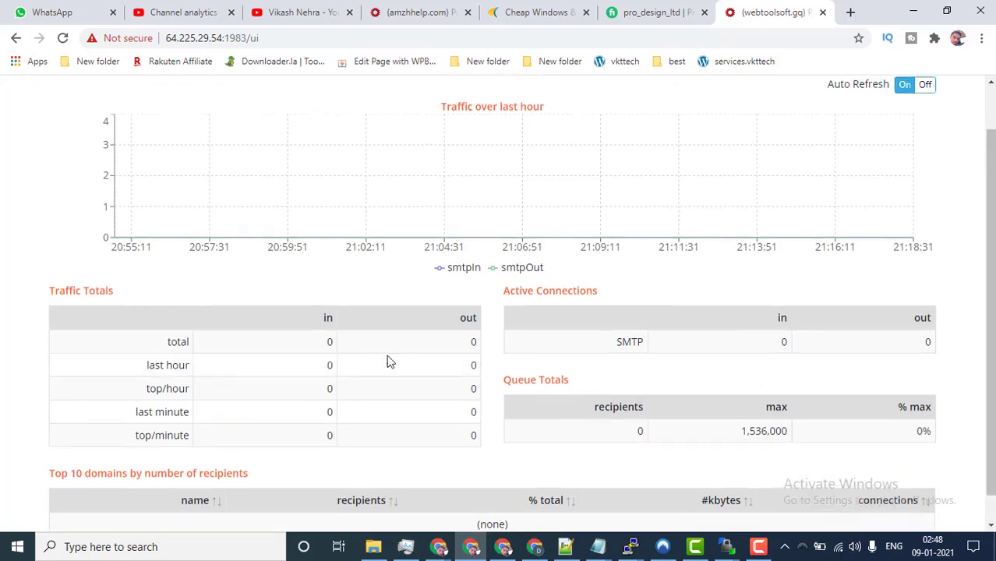
scroll(339, 444, "down", 1)
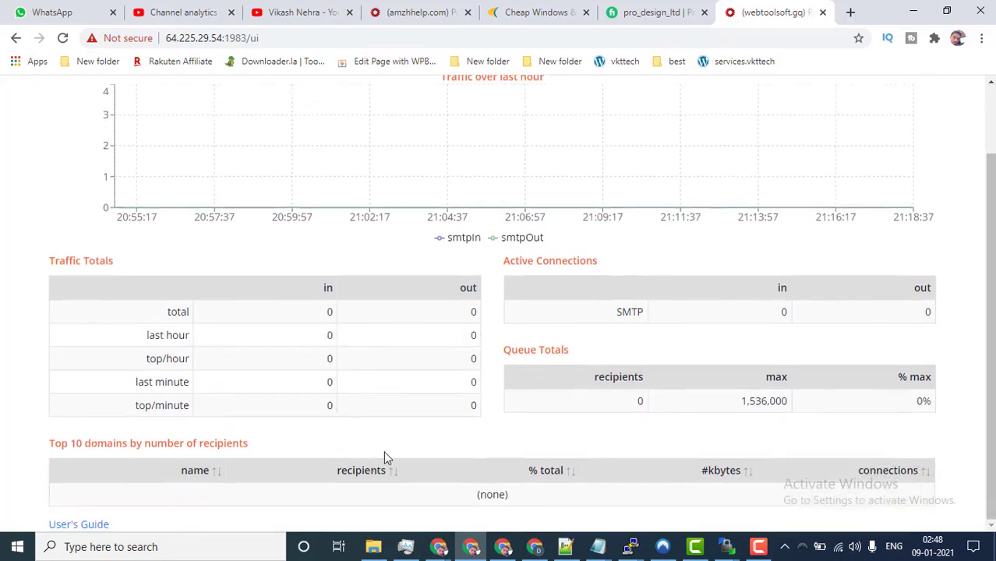
scroll(694, 409, "up", 1)
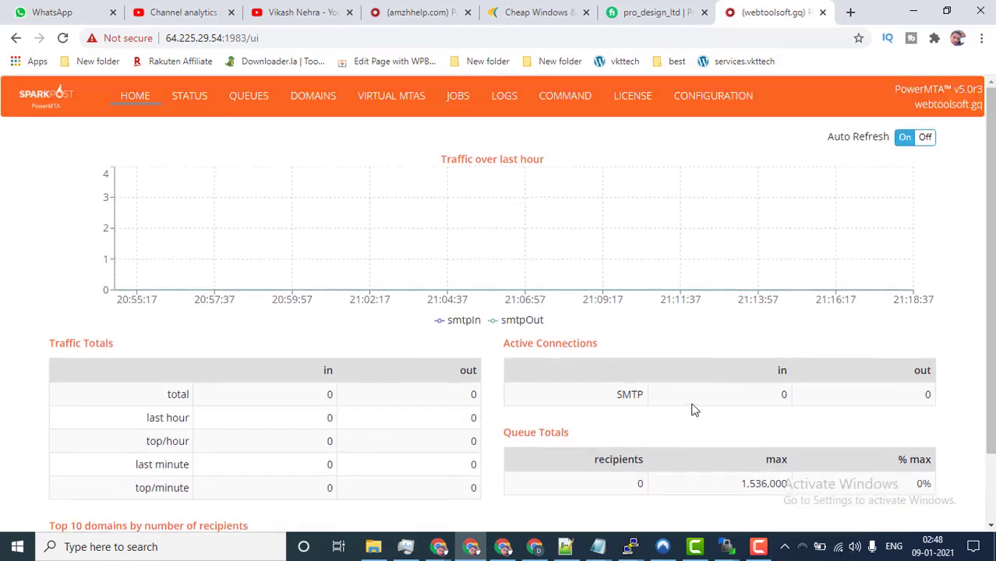
- View the Queues, Status and Virtual MTAs pages of the PowerMTA console
left_click(238, 107)
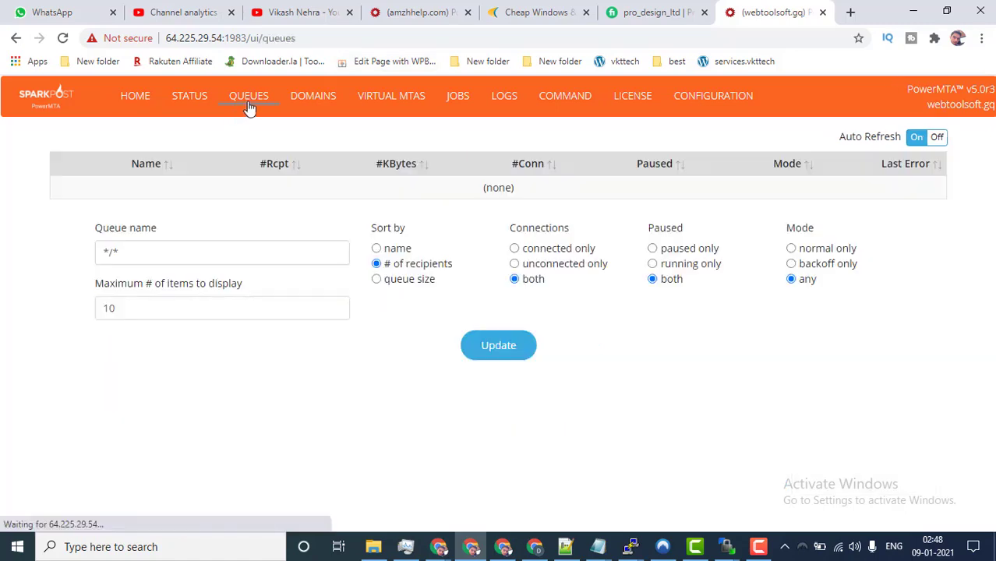
left_click(185, 109)
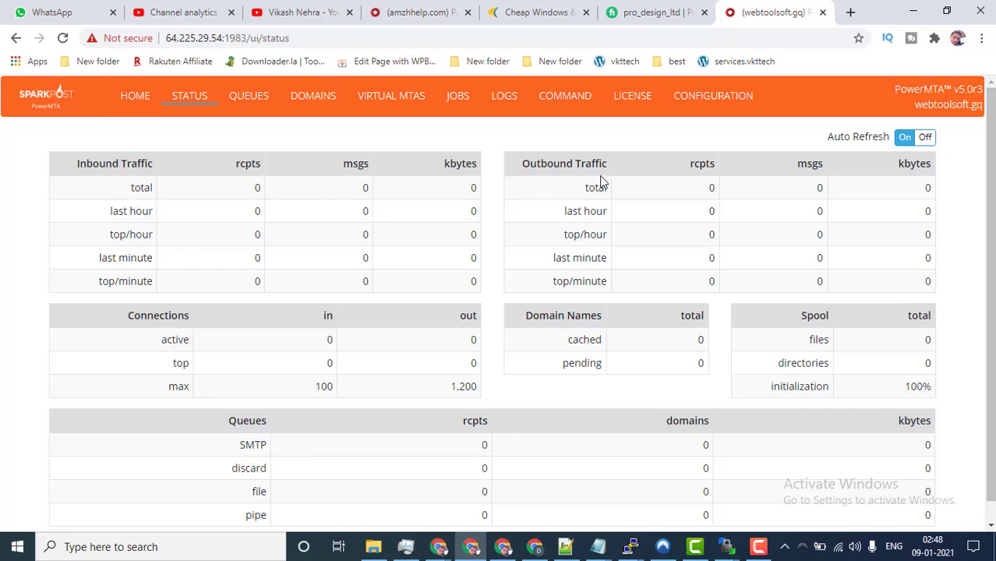
scroll(615, 254, "down", 1)
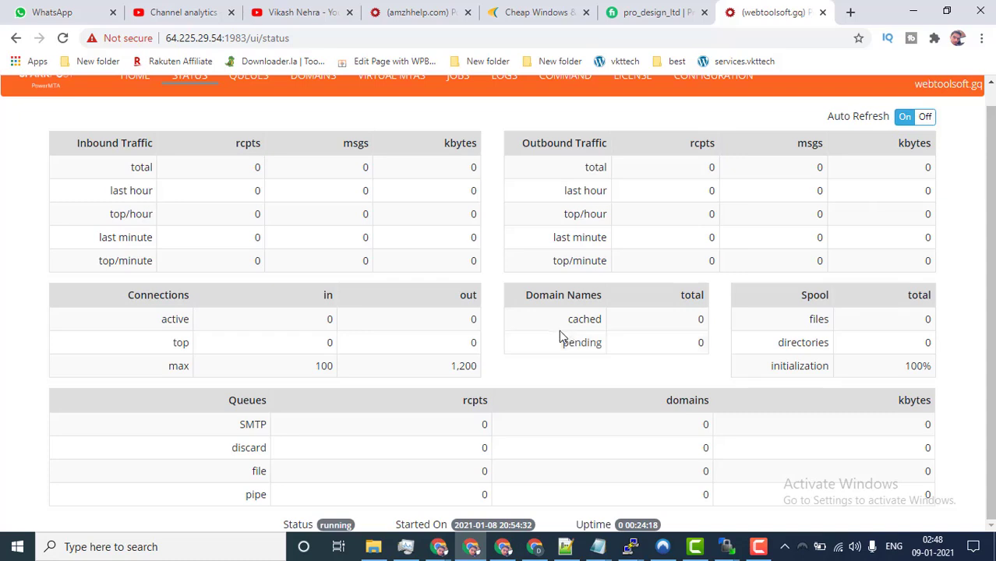
scroll(559, 330, "up", 1)
left_click(402, 109)
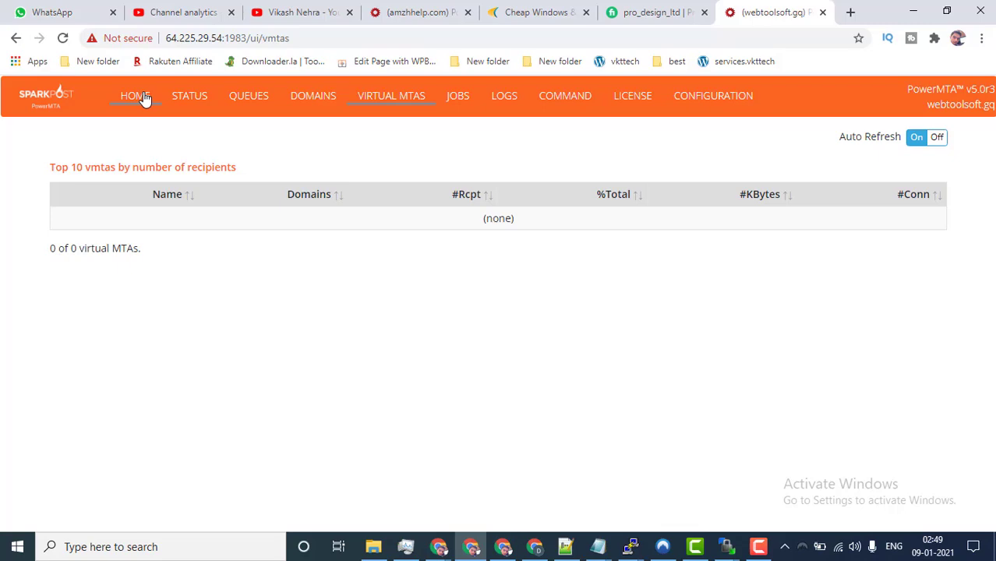
- Switch to the open YouTube channel page and browse its uploaded videos
left_click(288, 9)
scroll(546, 347, "down", 3)
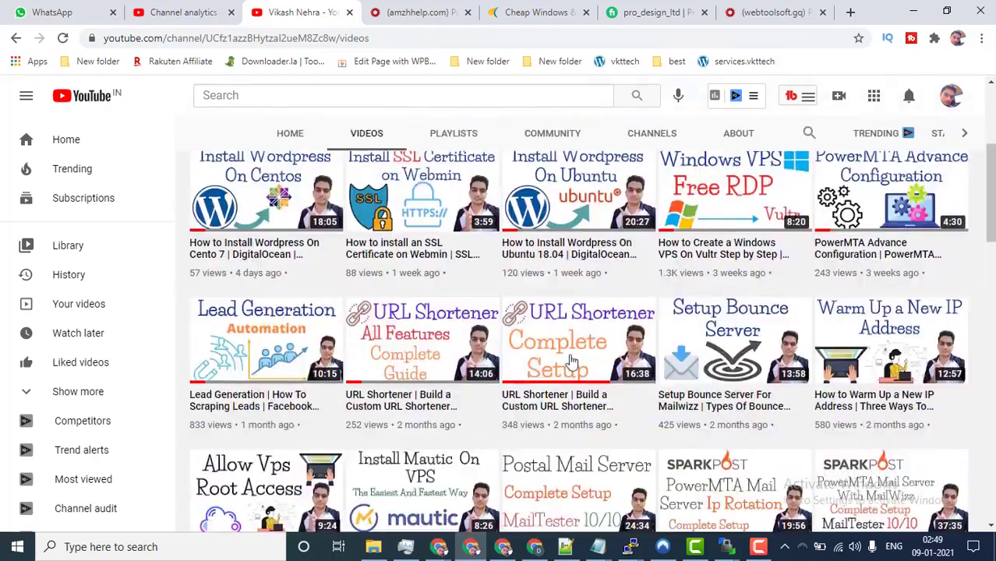
scroll(874, 417, "down", 2)
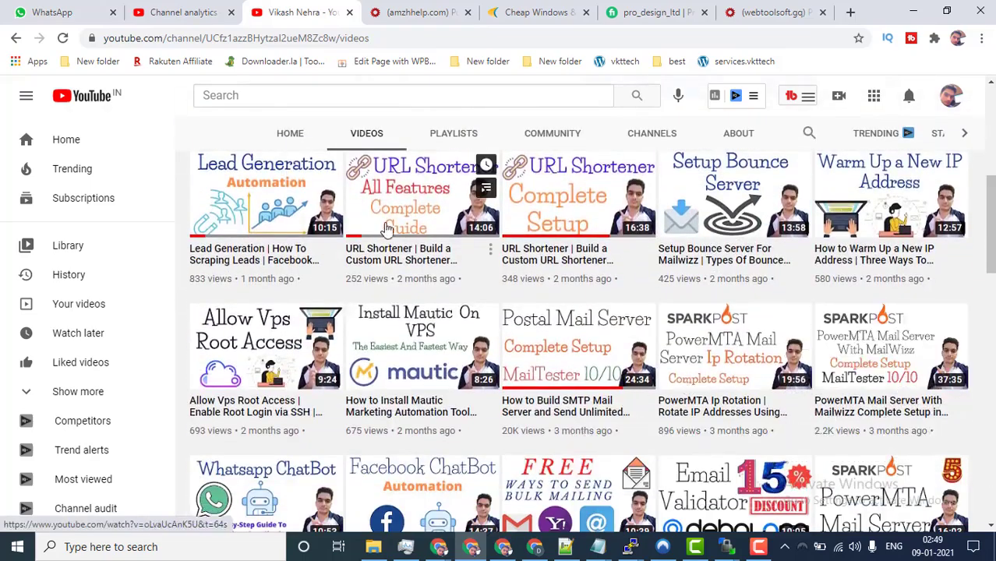
scroll(387, 227, "up", 4)
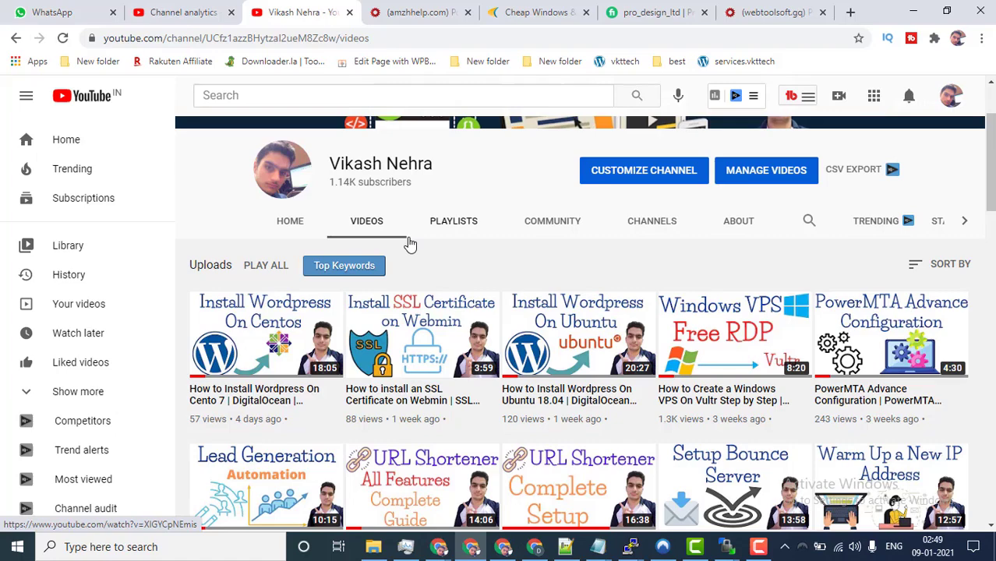
scroll(411, 245, "down", 1)
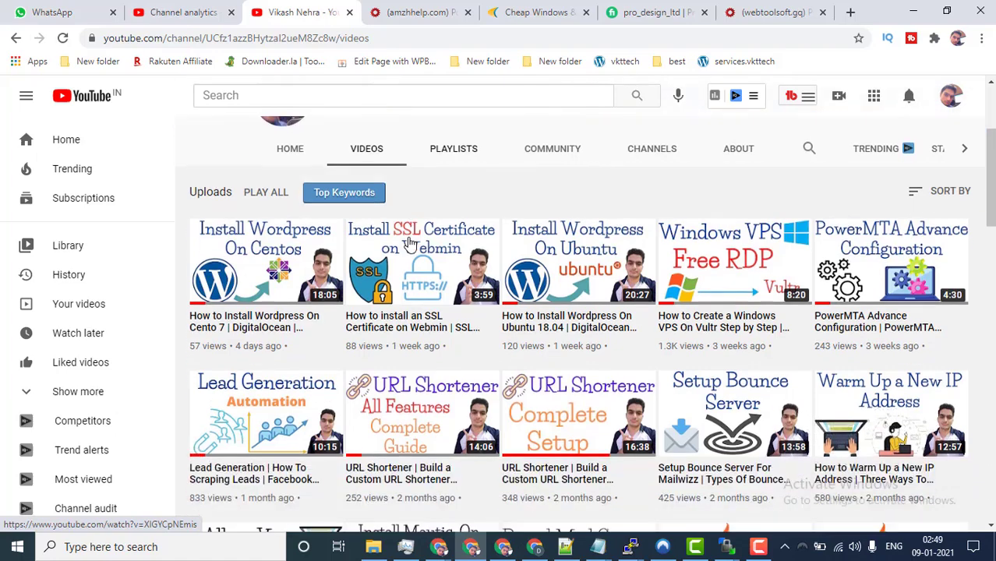
scroll(416, 257, "down", 2)
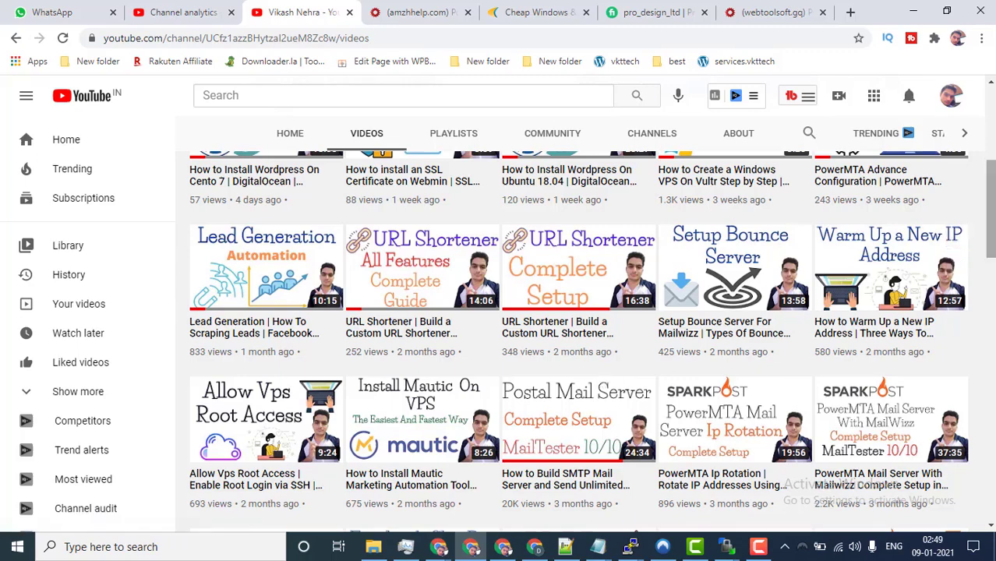
scroll(992, 201, "up", 3)
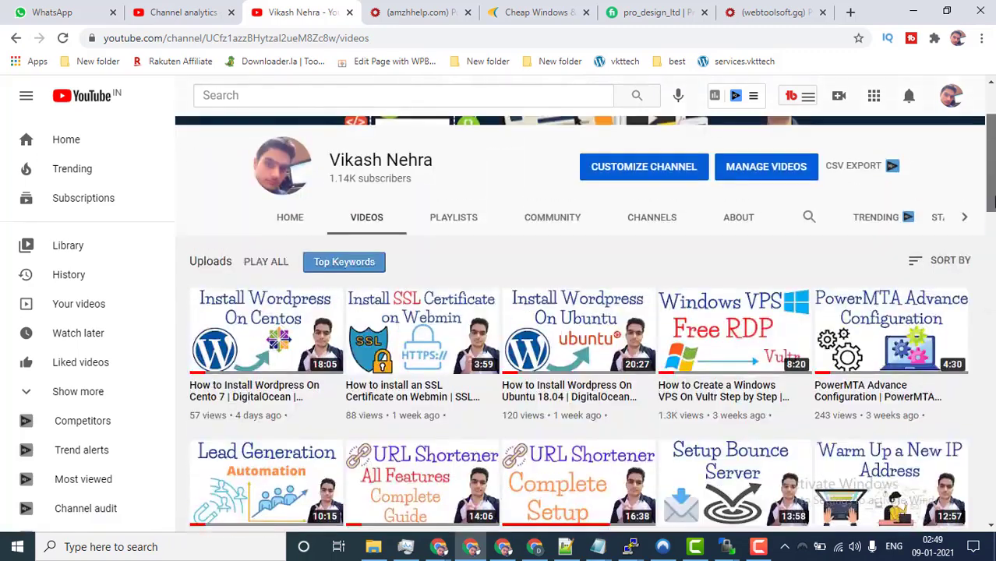